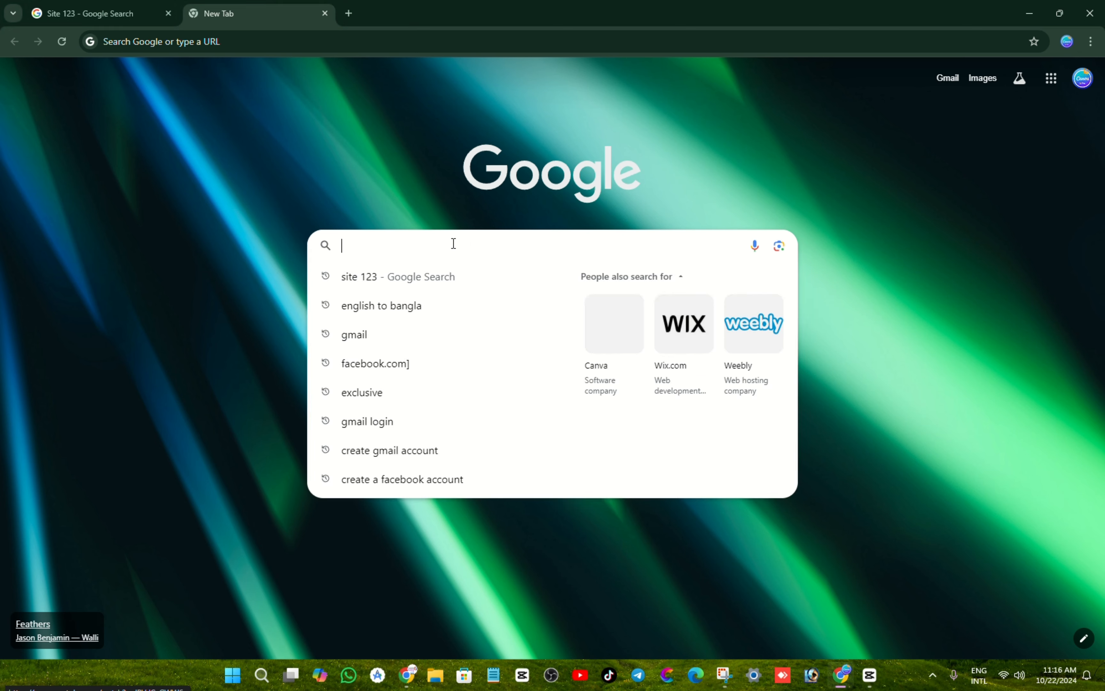
# Step: Search Google for 'Site 123' to find the SITE123 website
pyautogui.write('Site 12')
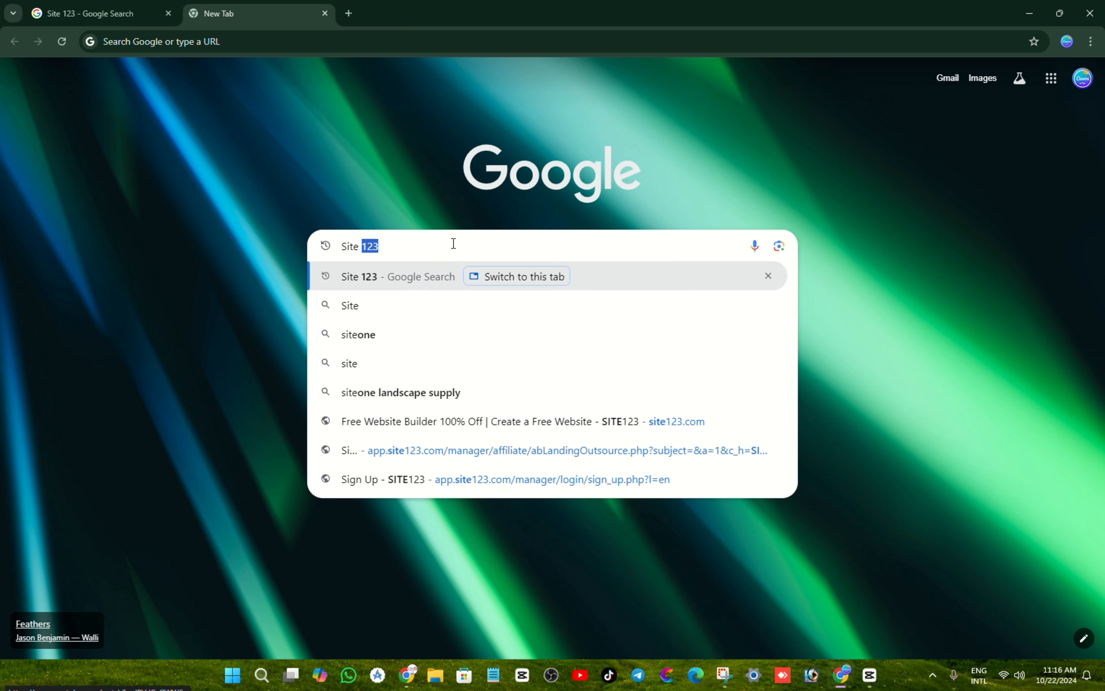
pyautogui.write('3')
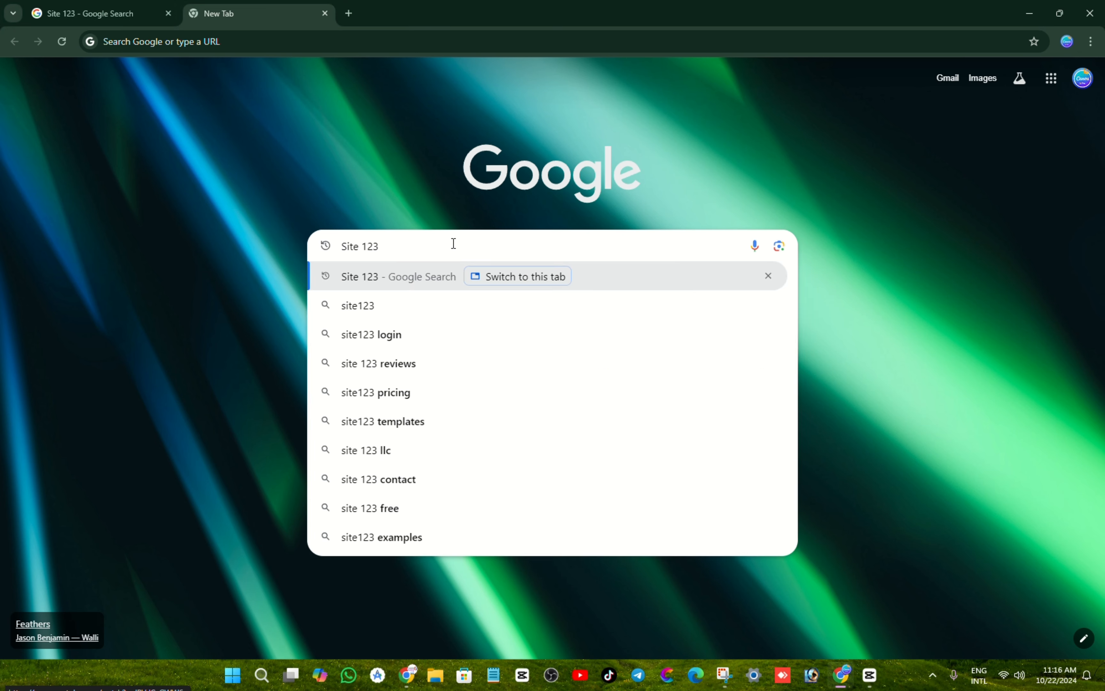
pyautogui.press('Return')
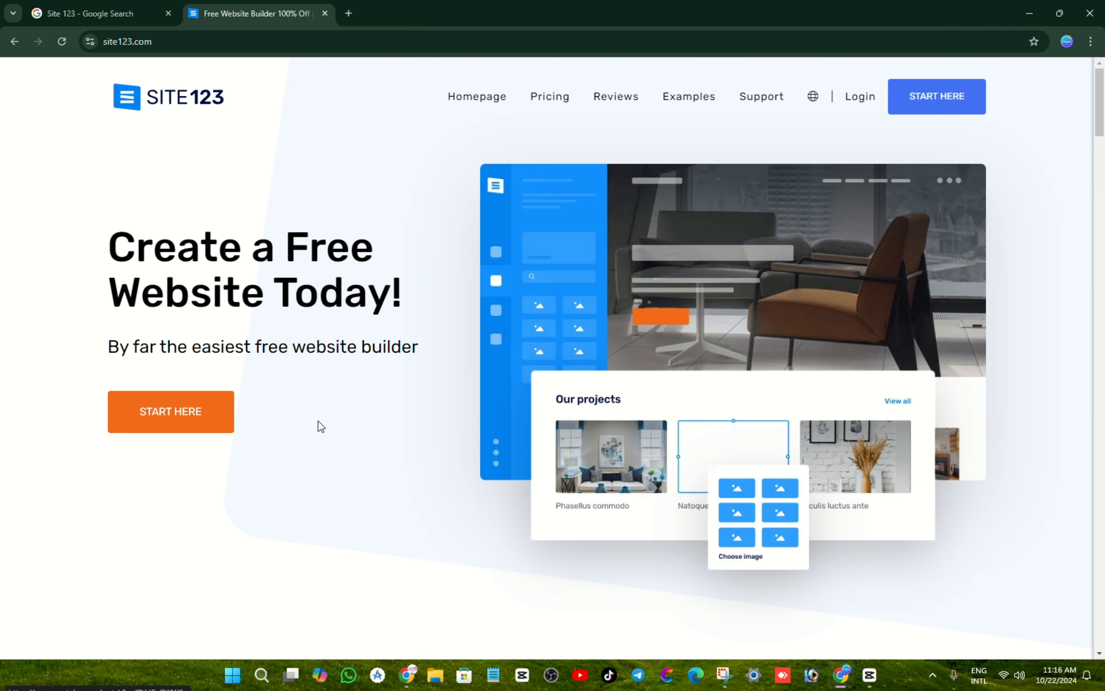
# Step: Start a Technology & Web website named 'Dynamic Tech BD' and continue to Step 3
pyautogui.click(191, 415)
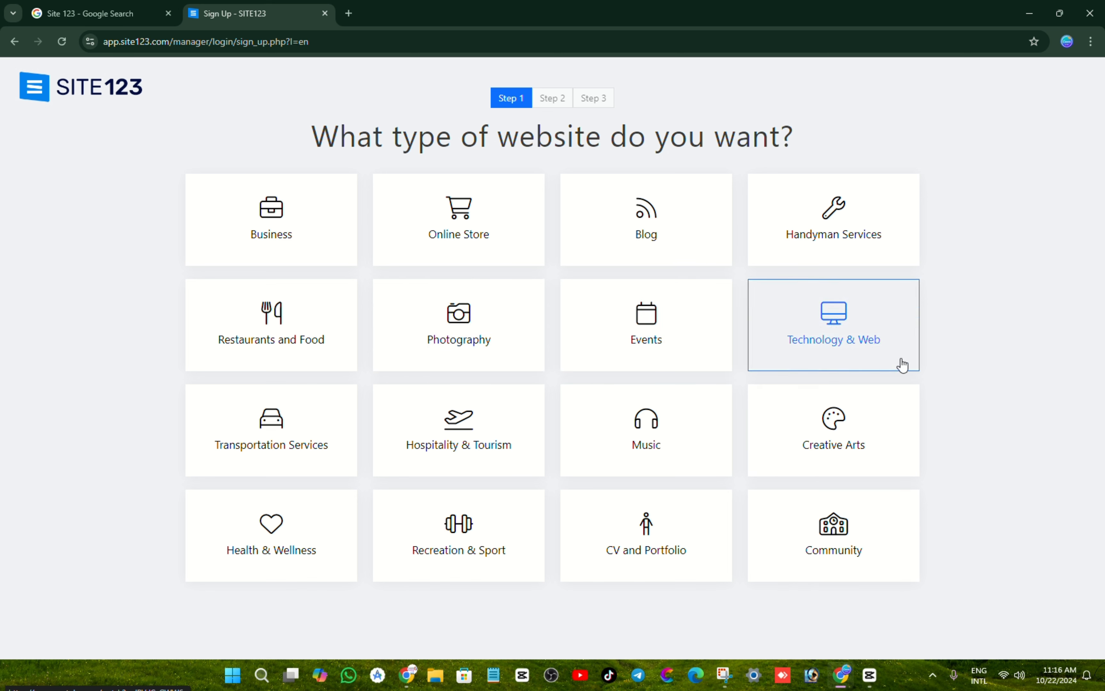
pyautogui.click(860, 344)
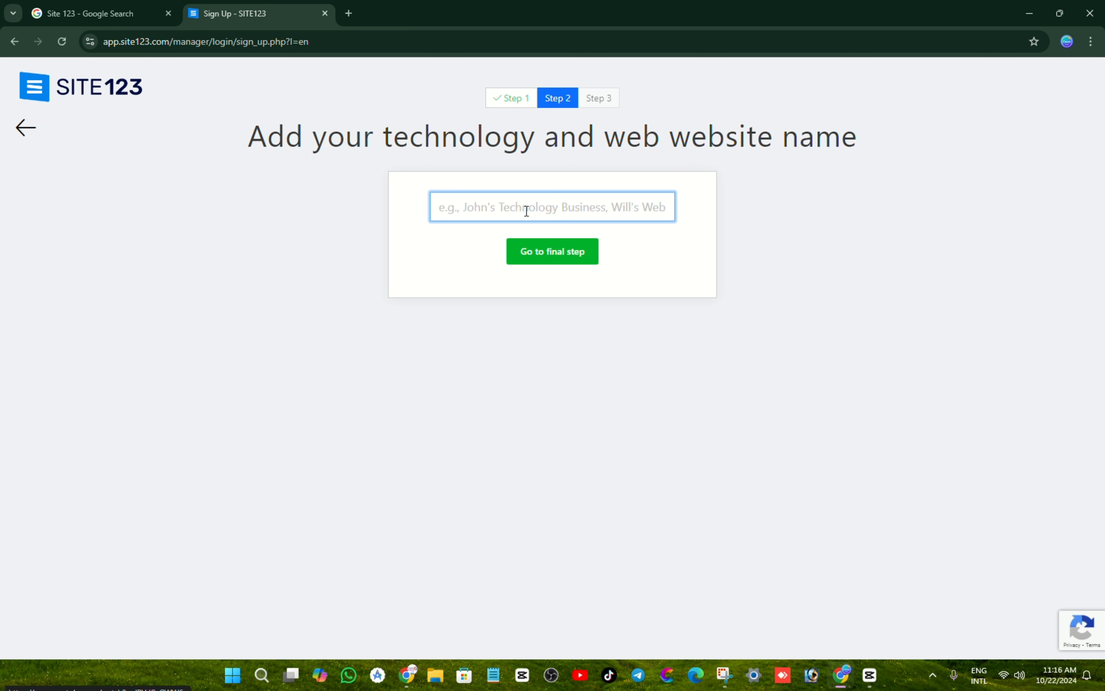
pyautogui.write('Dynamic Tech BD')
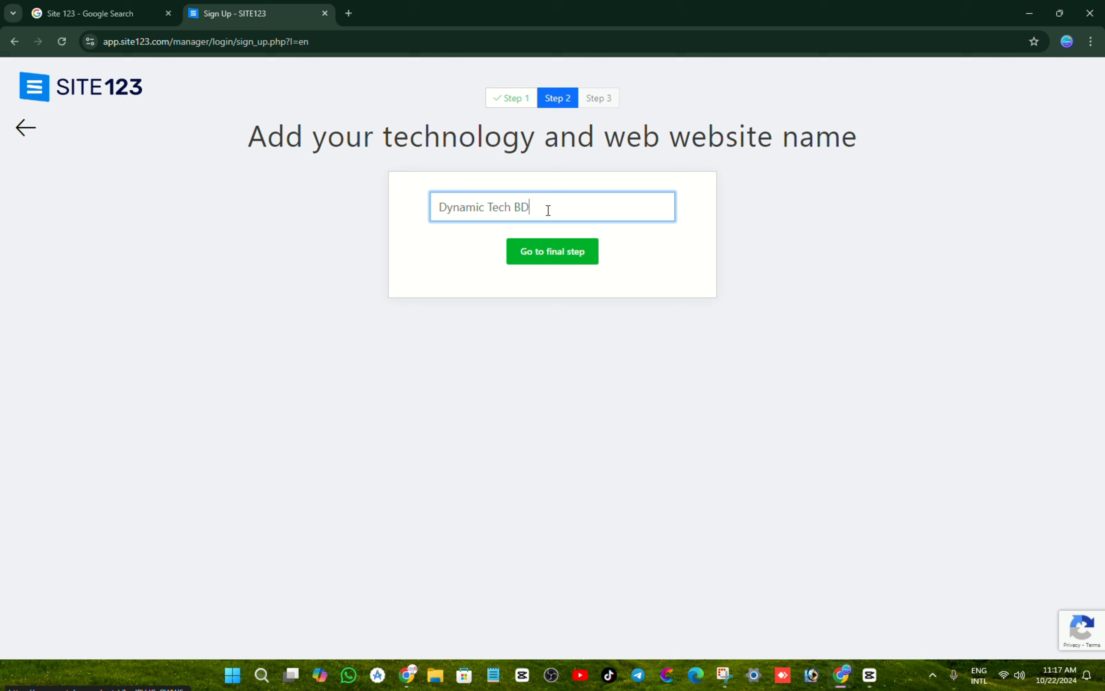
pyautogui.moveTo(548, 210); pyautogui.dragTo(412, 217)
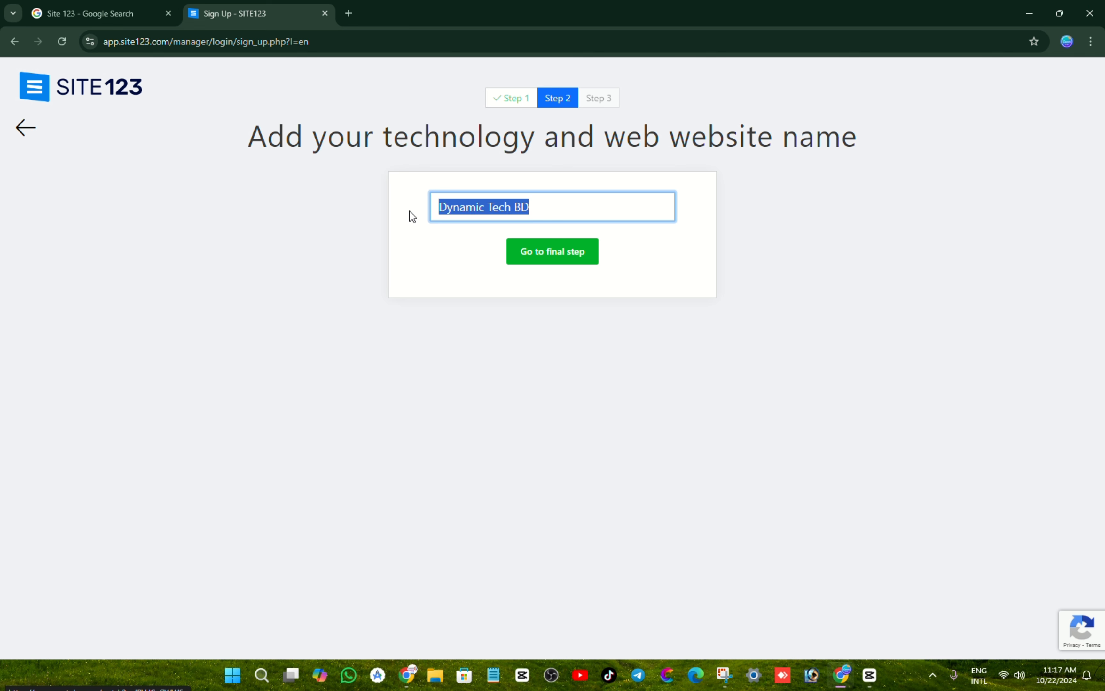
pyautogui.click(561, 206)
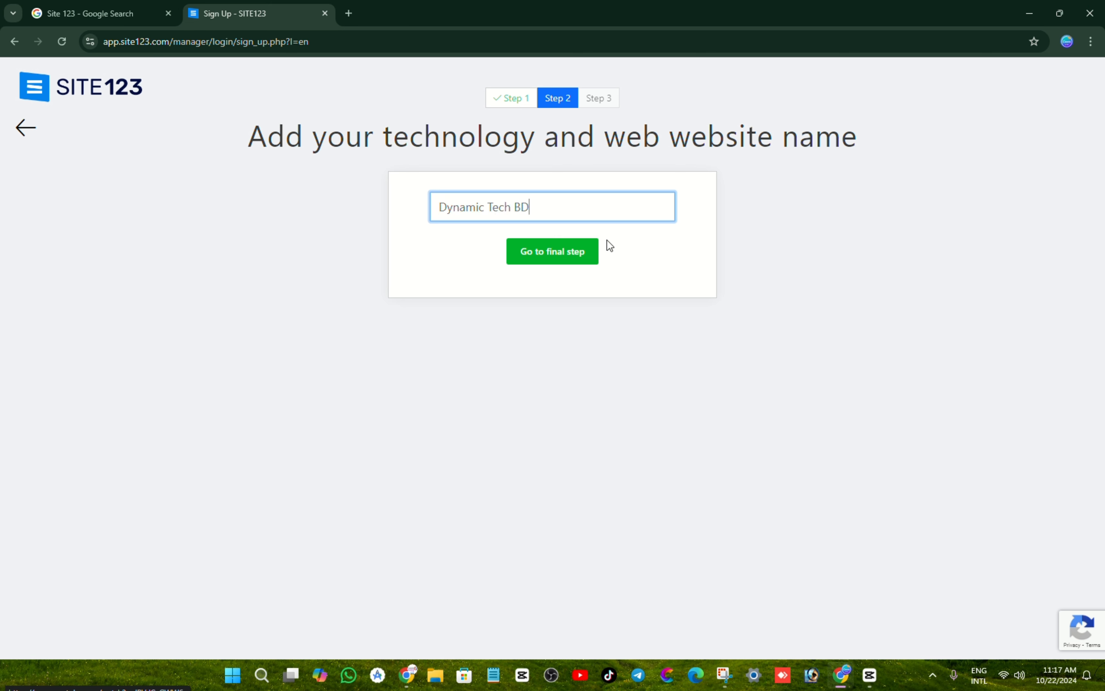
pyautogui.click(561, 259)
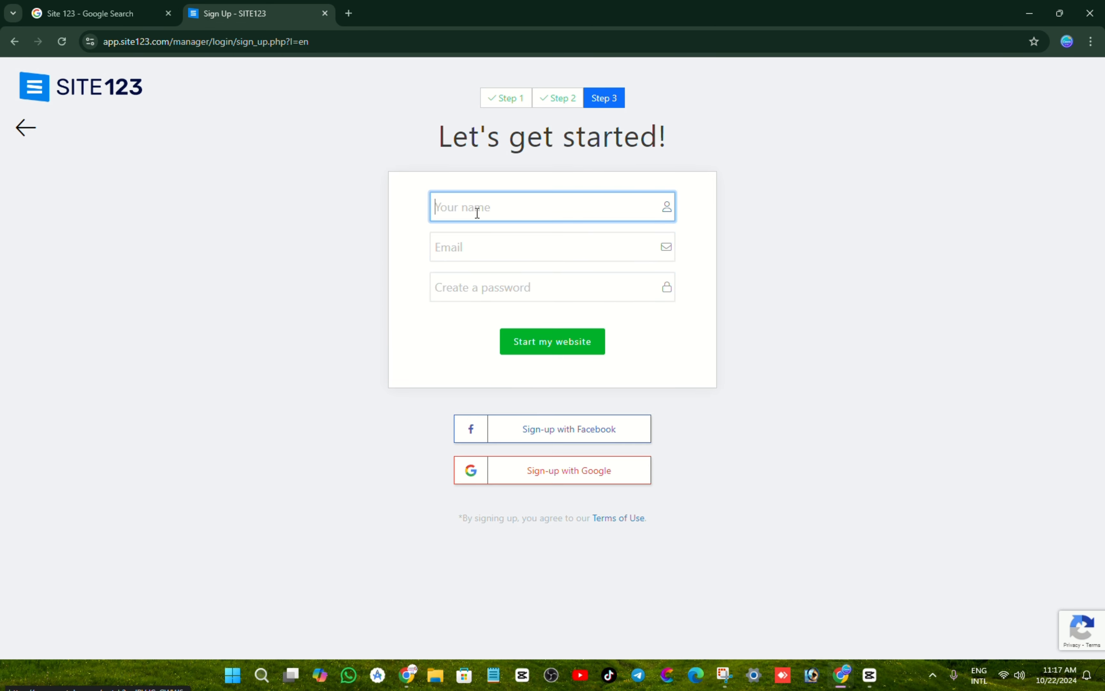
# Step: Enter the account holder's full name in the sign-up Name field
pyautogui.click(488, 255)
pyautogui.click(493, 291)
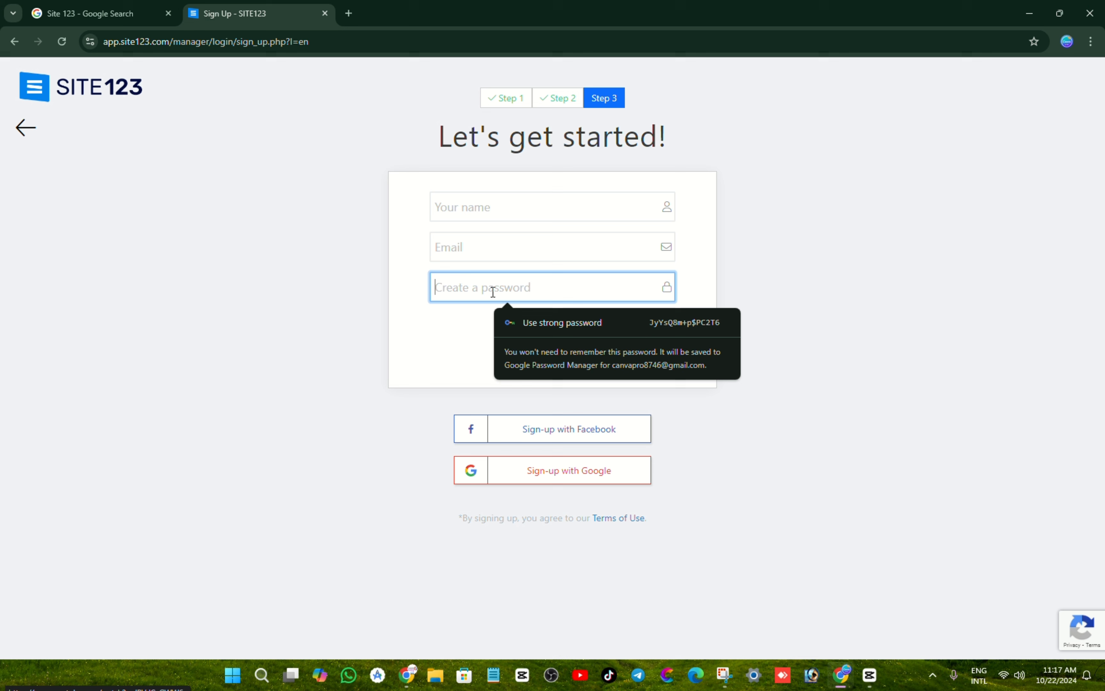
pyautogui.click(488, 211)
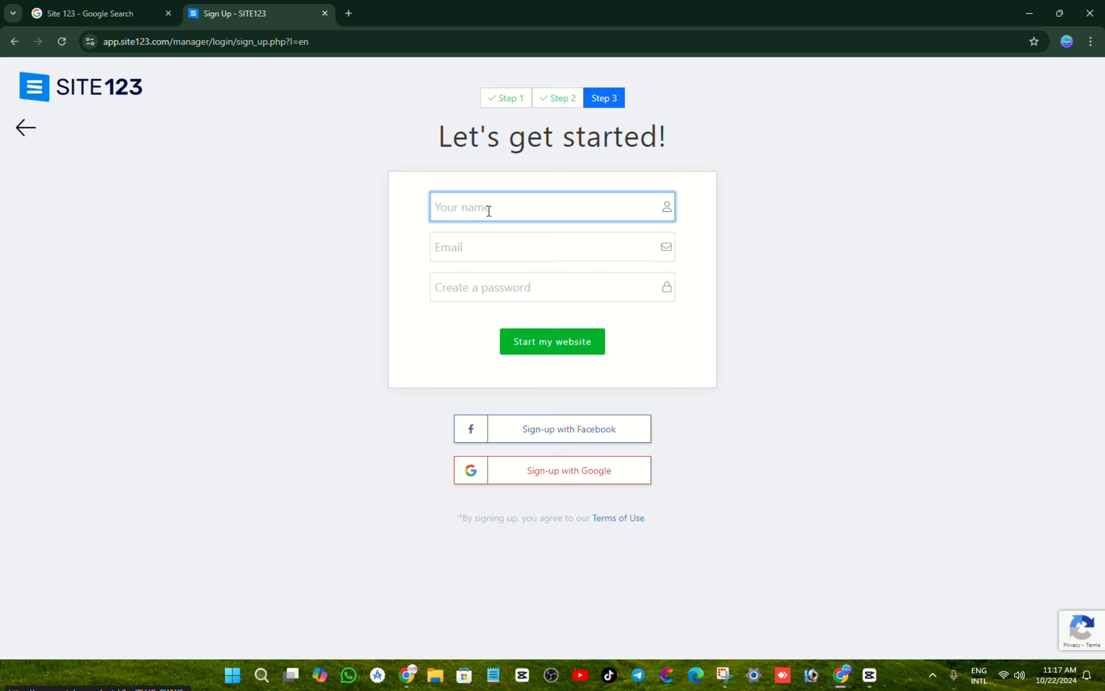
pyautogui.write('Md Yamin')
pyautogui.press('Tab')
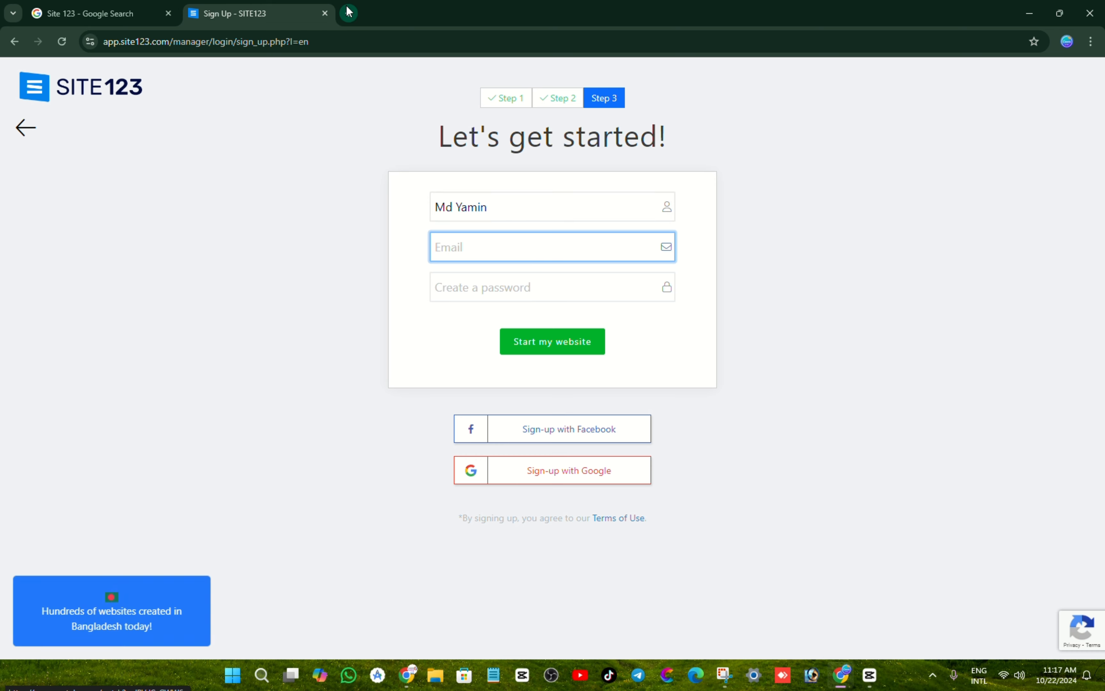
# Step: Copy the signed-in Google account's e-mail from a new tab and paste it into Email
pyautogui.click(349, 13)
pyautogui.click(1084, 81)
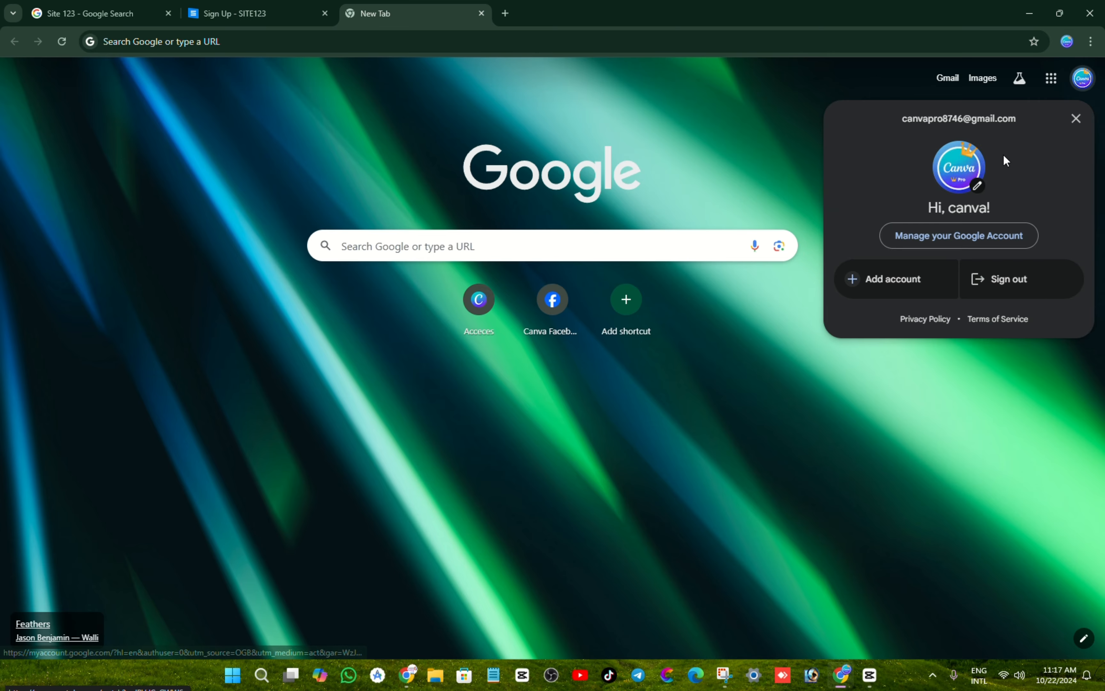
pyautogui.moveTo(1016, 121); pyautogui.dragTo(864, 124)
pyautogui.rightClick(919, 118)
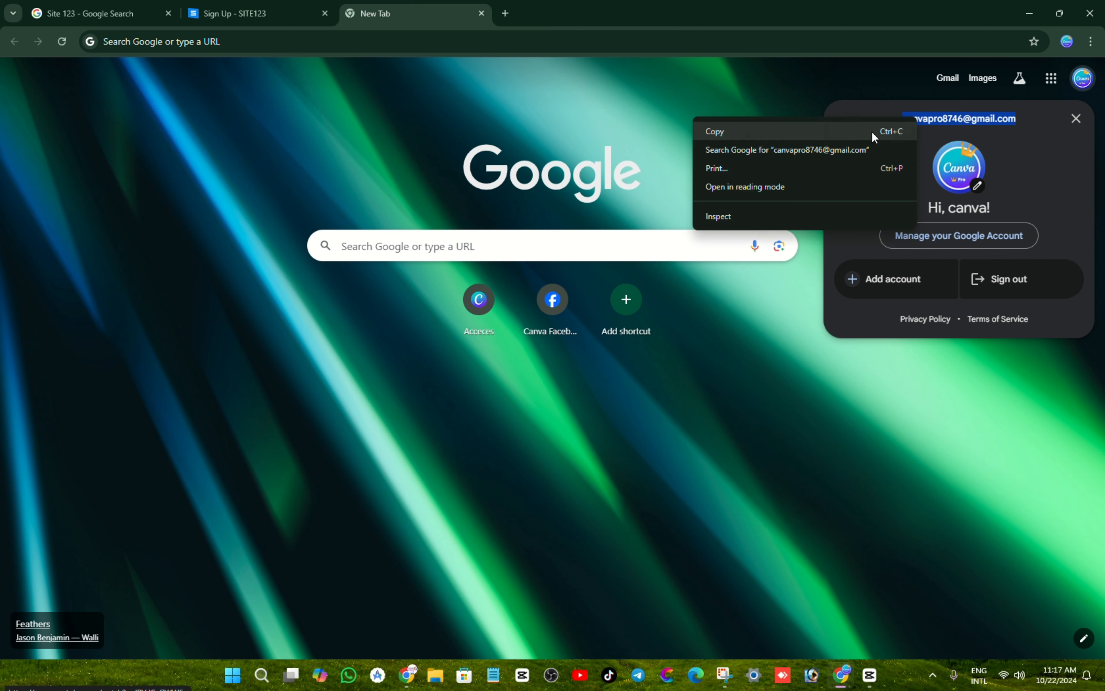
pyautogui.click(871, 129)
pyautogui.click(276, 9)
pyautogui.rightClick(476, 244)
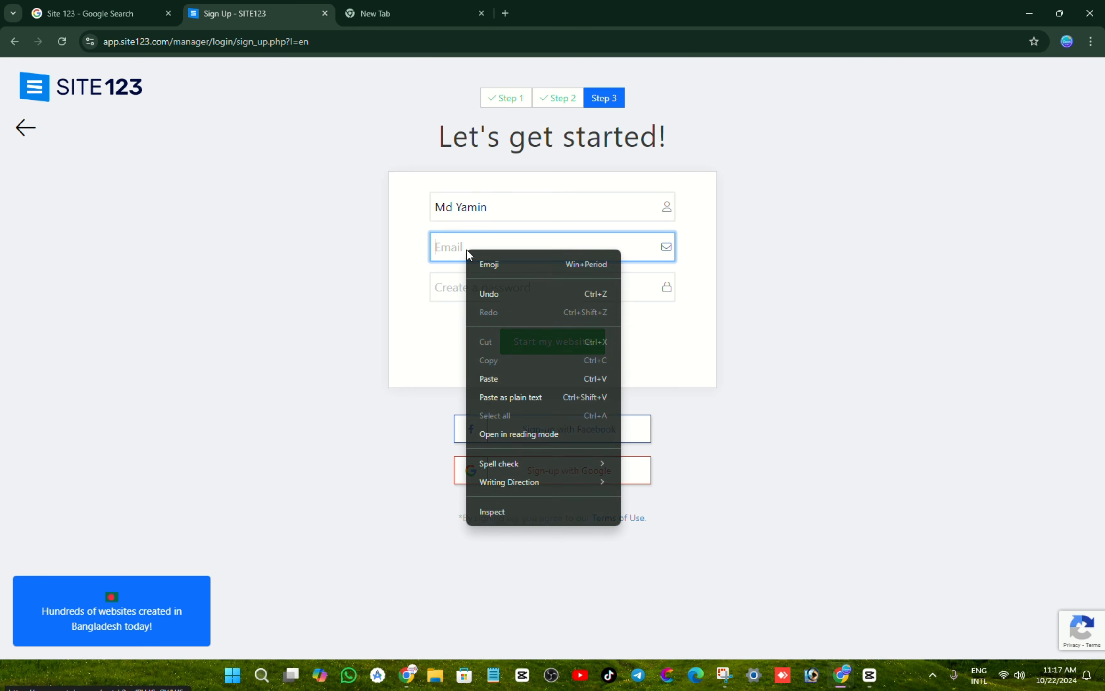
pyautogui.click(490, 379)
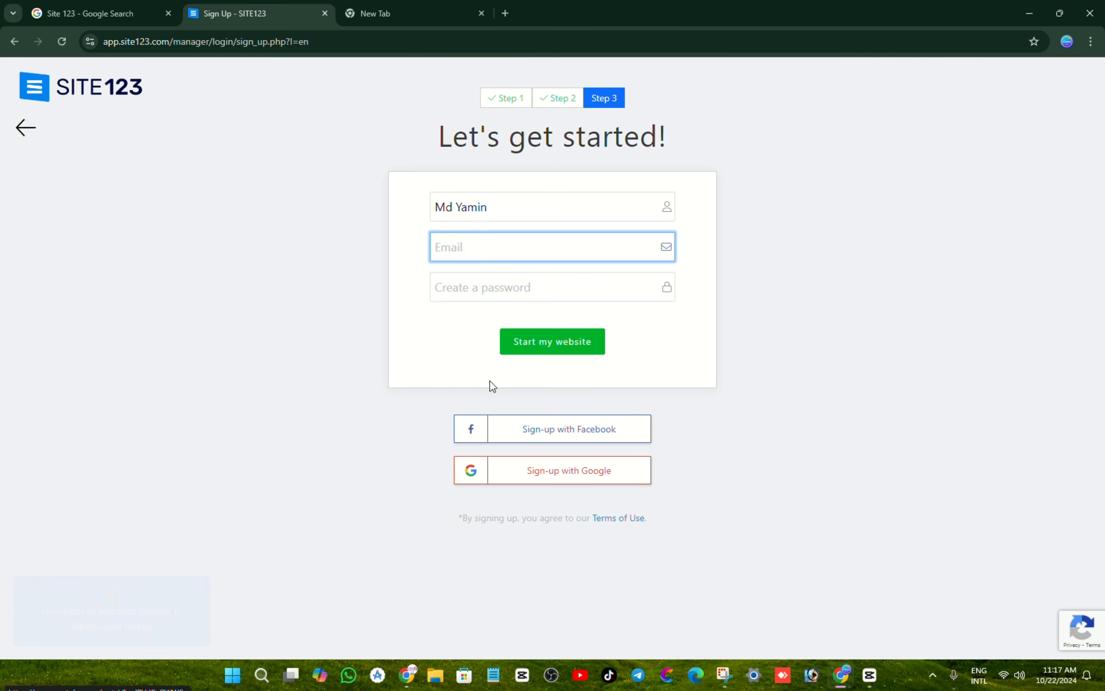
# Step: Enter the account password and submit with Start my website
pyautogui.click(481, 289)
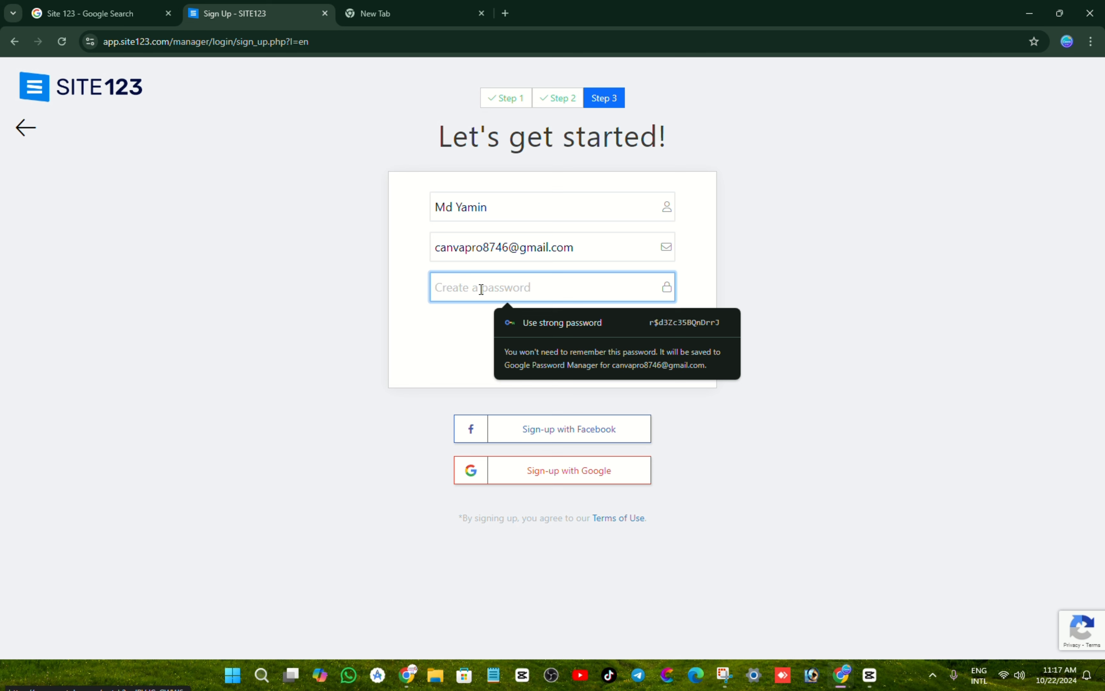
pyautogui.write('••••••')
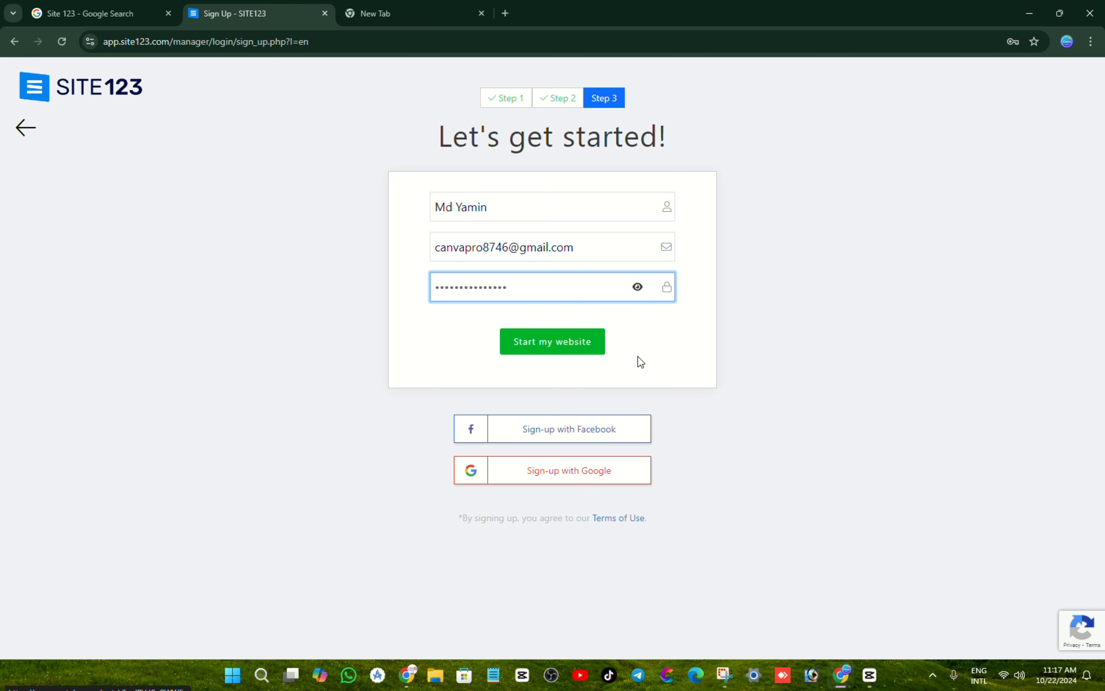
pyautogui.click(554, 351)
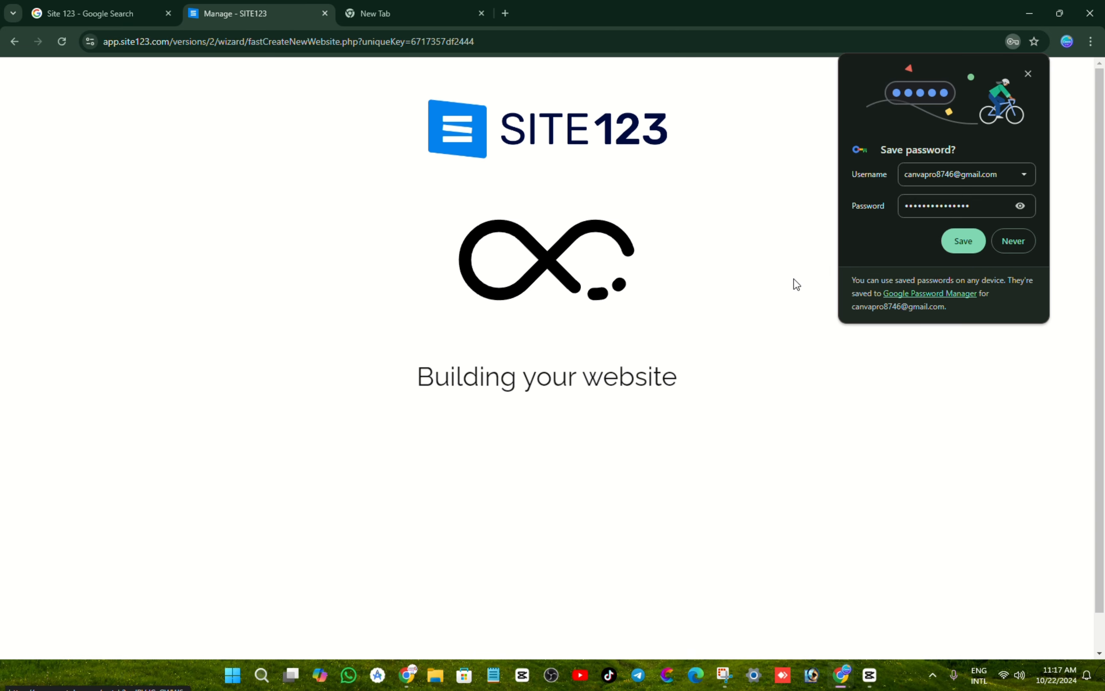
# Step: Save the browser password, close the Congratulations and key notices, and scroll through the site preview
pyautogui.click(972, 248)
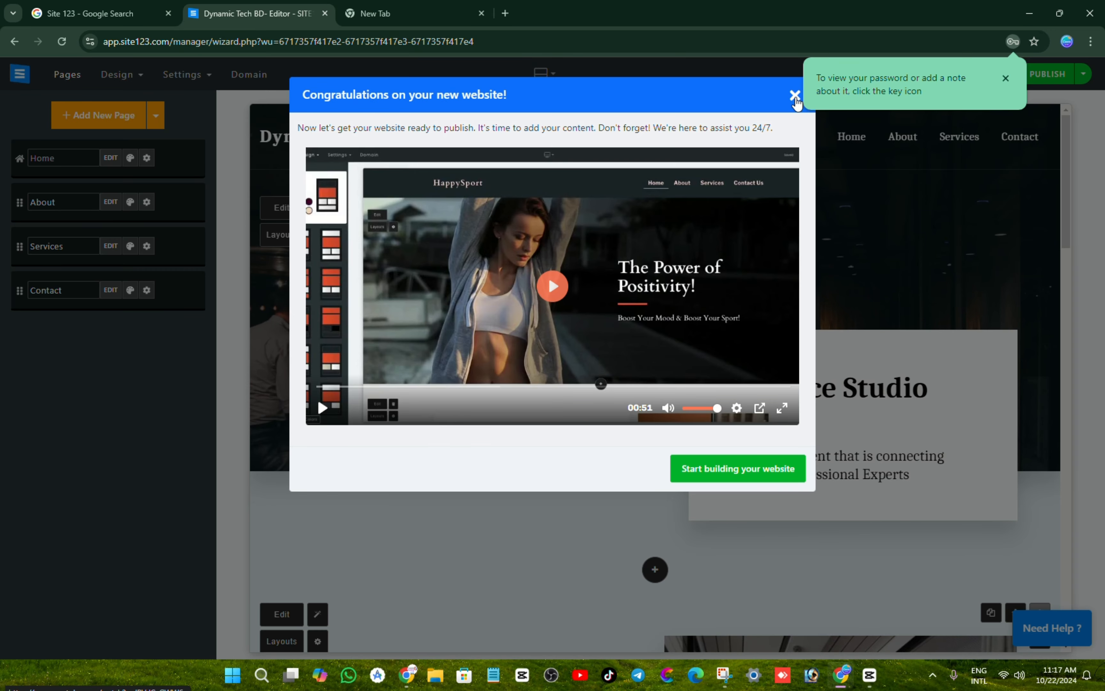
pyautogui.click(795, 96)
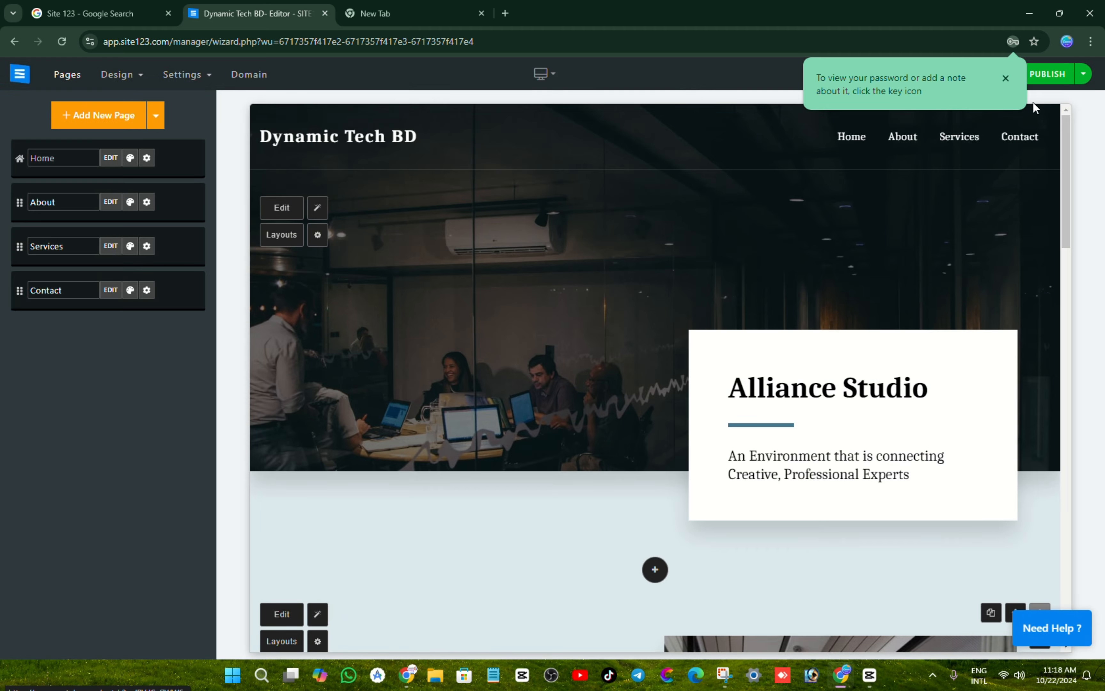
pyautogui.click(1006, 78)
pyautogui.scroll(-10, 631, 299)
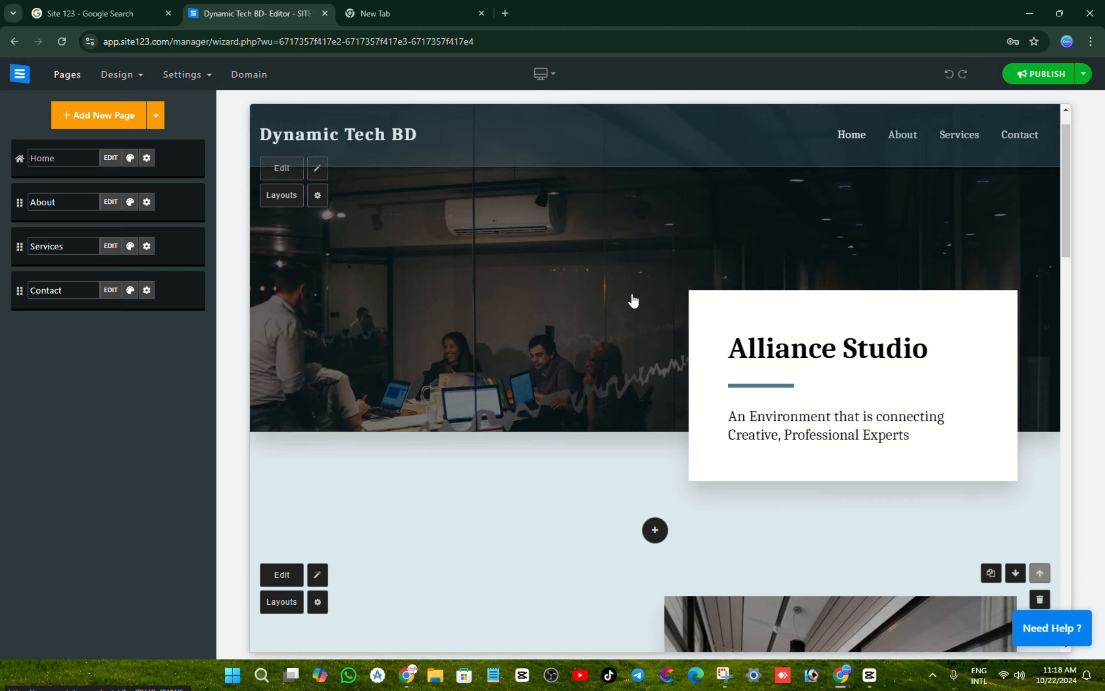
pyautogui.scroll(-8, 653, 295)
pyautogui.scroll(15, 735, 299)
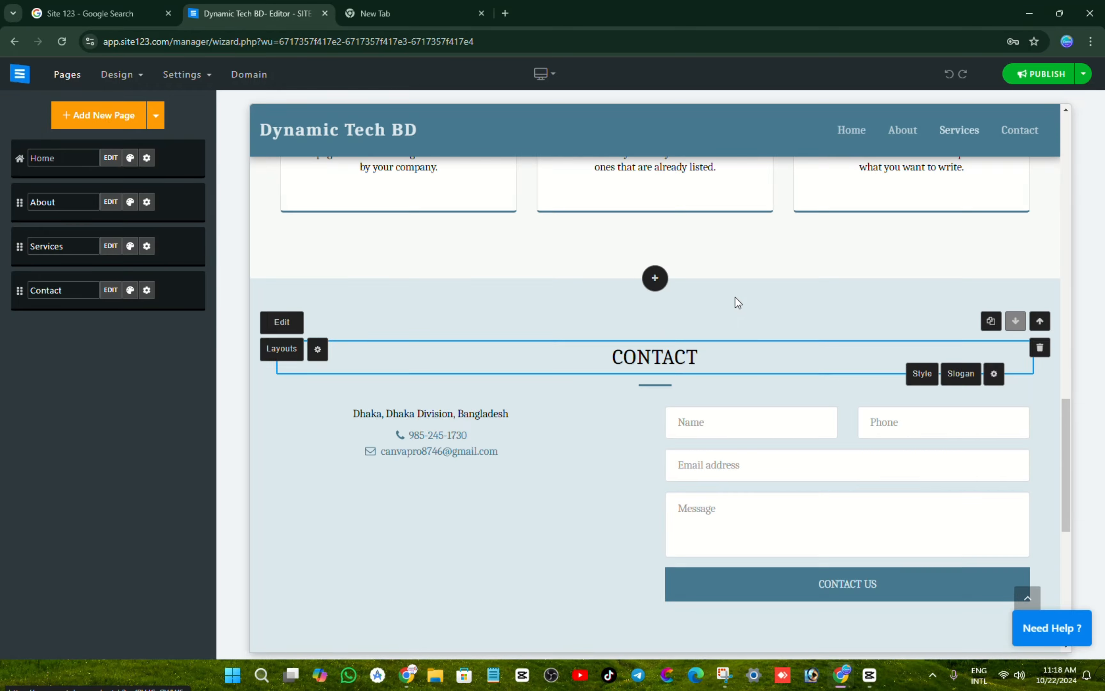
pyautogui.scroll(5, 753, 328)
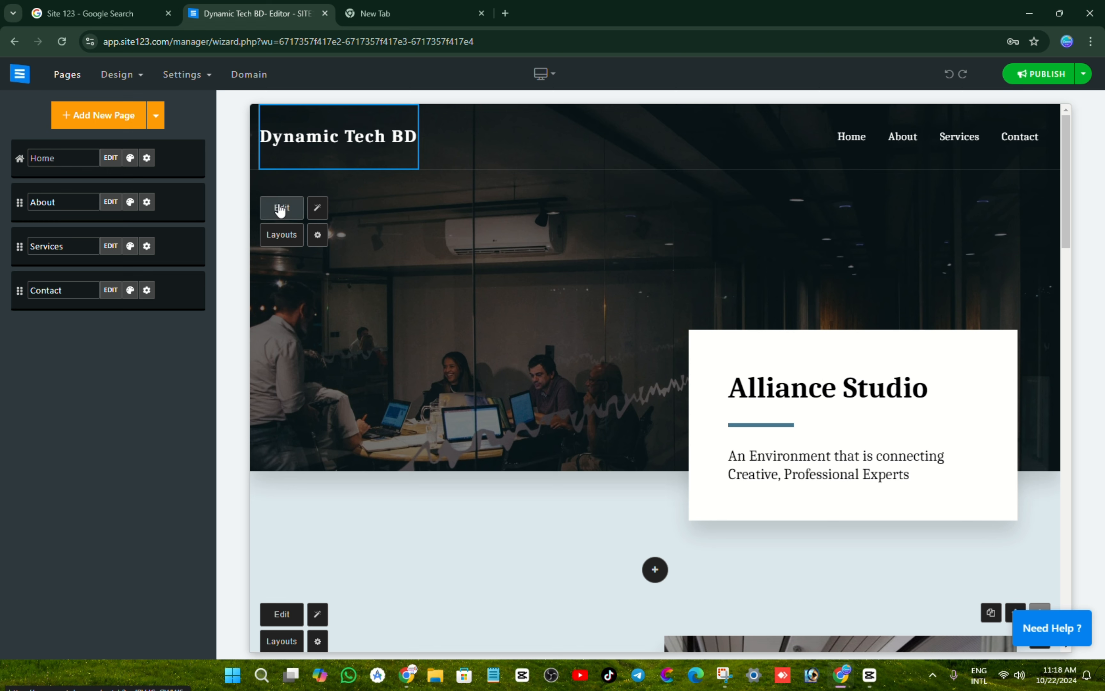
# Step: Upload the logo image from the logo cover folder as the hero section's background
pyautogui.click(286, 243)
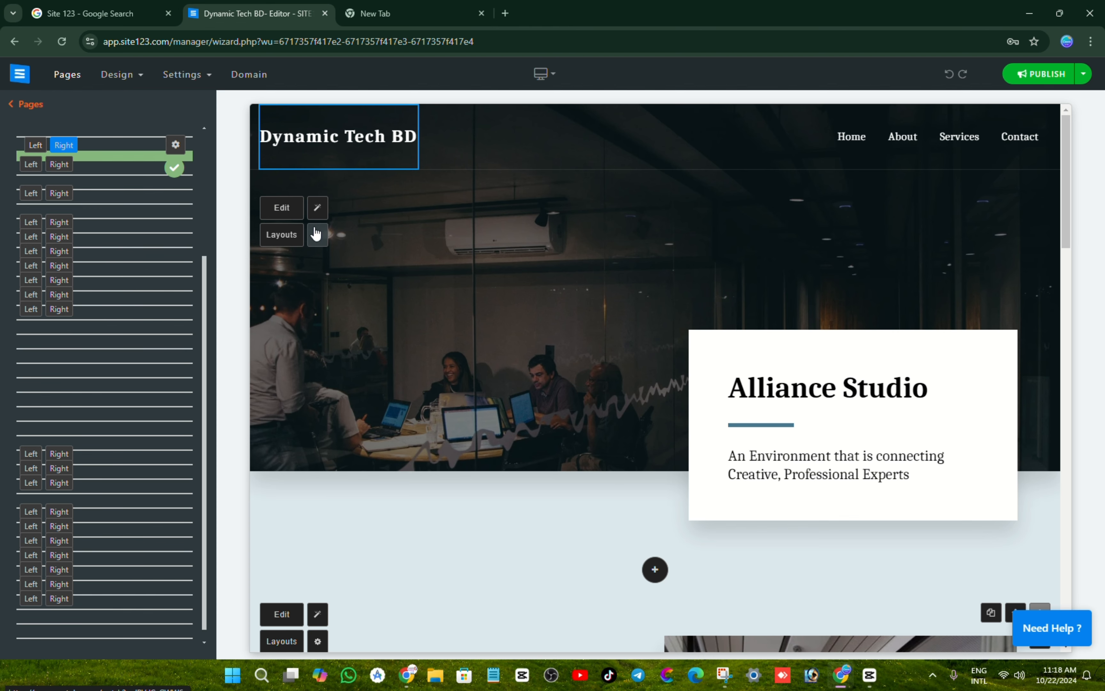
pyautogui.click(317, 234)
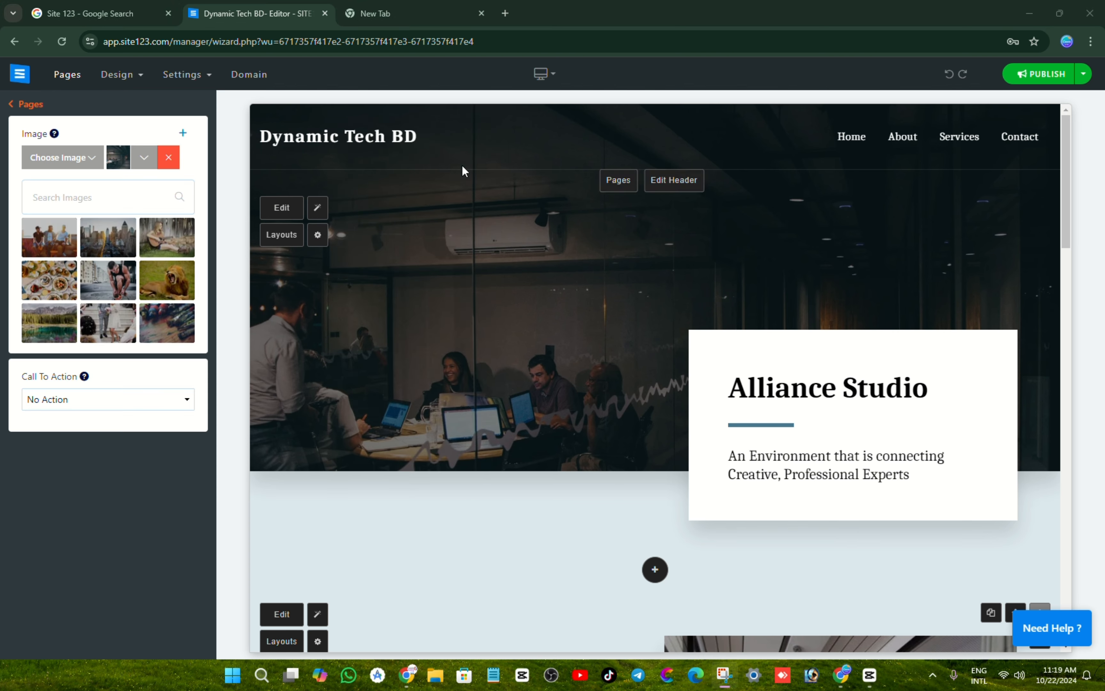
pyautogui.click(58, 163)
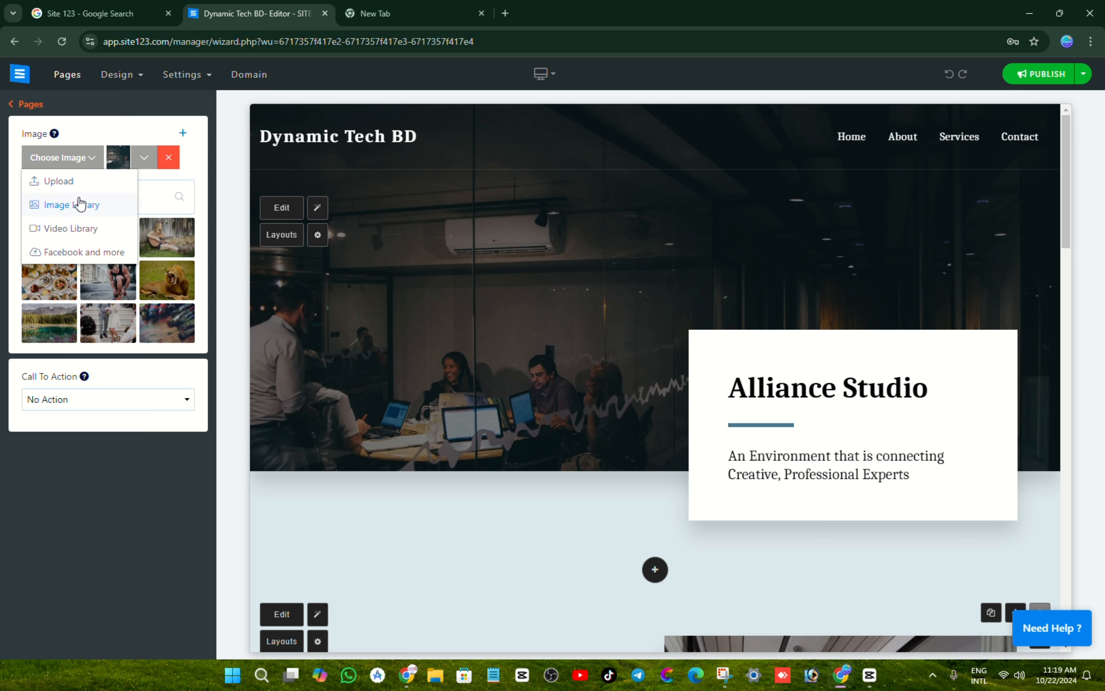
pyautogui.click(78, 186)
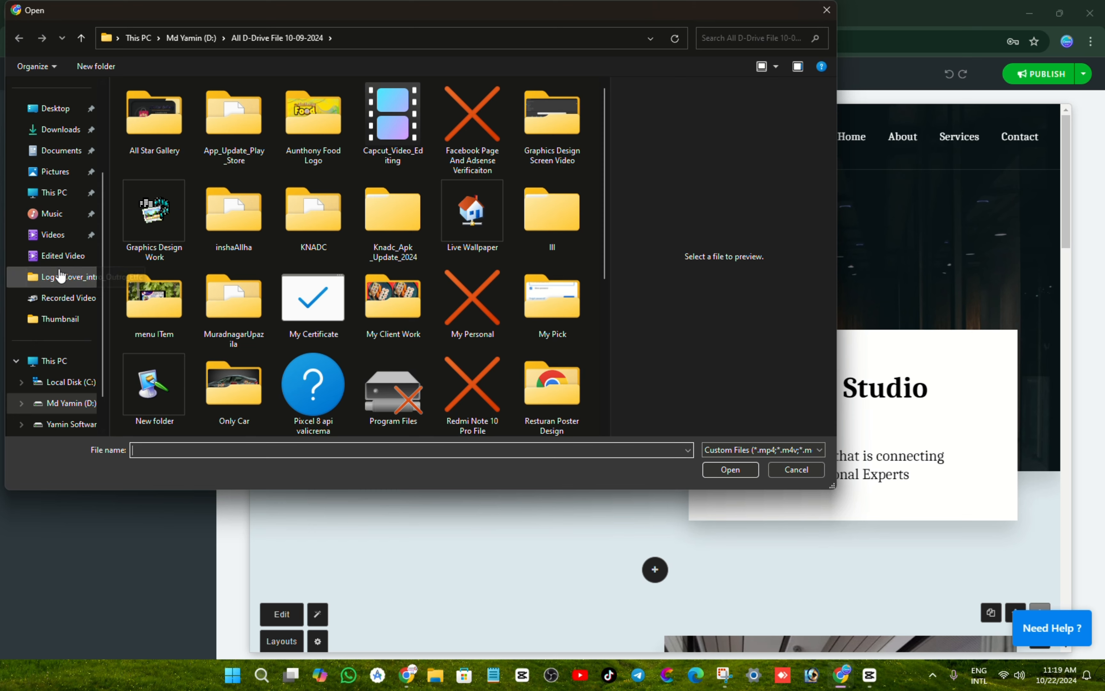
pyautogui.click(63, 276)
pyautogui.click(283, 129)
pyautogui.doubleClick(282, 129)
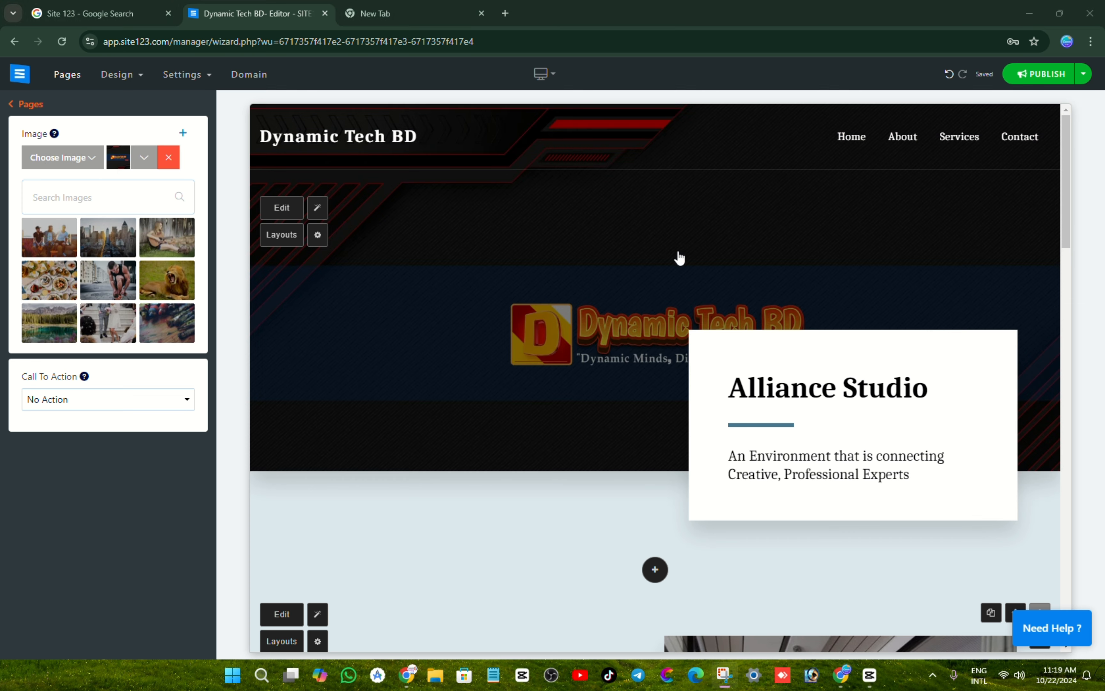
pyautogui.scroll(-3, 614, 232)
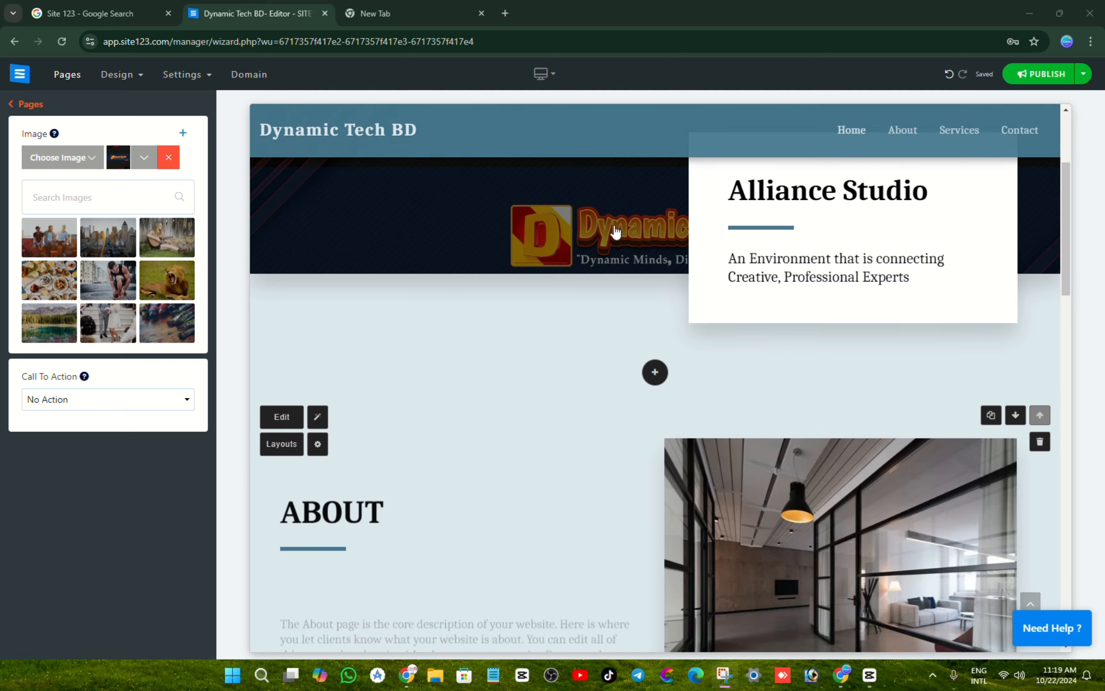
pyautogui.scroll(3, 784, 291)
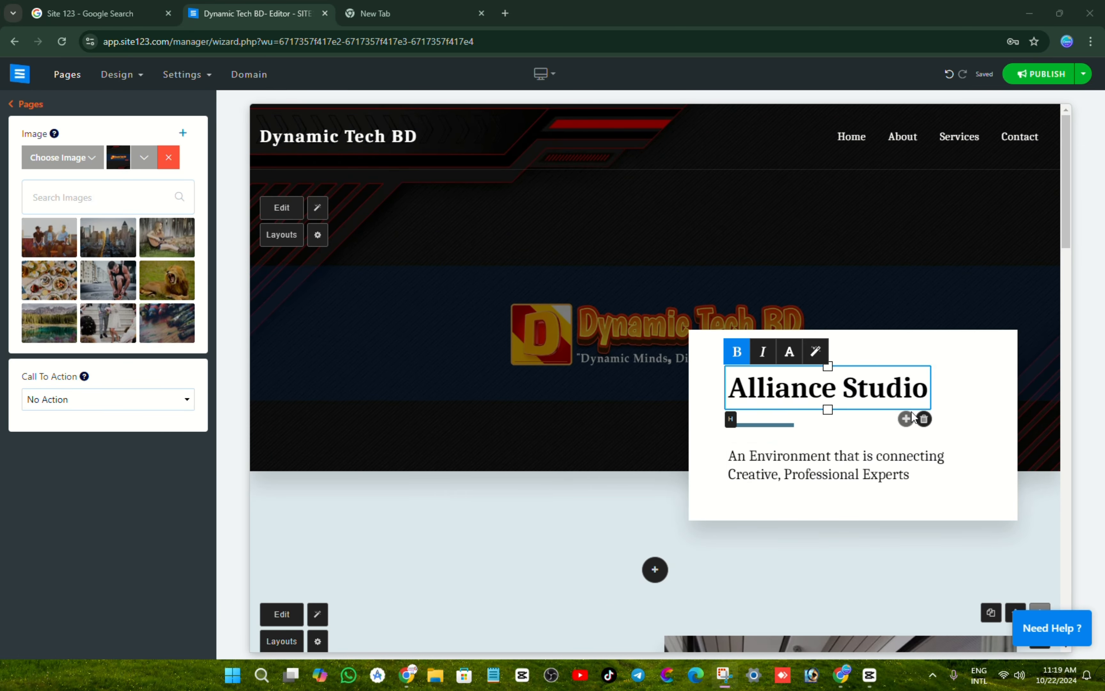
# Step: Delete the Alliance Studio heading and clear all the tagline paragraph text
pyautogui.click(924, 419)
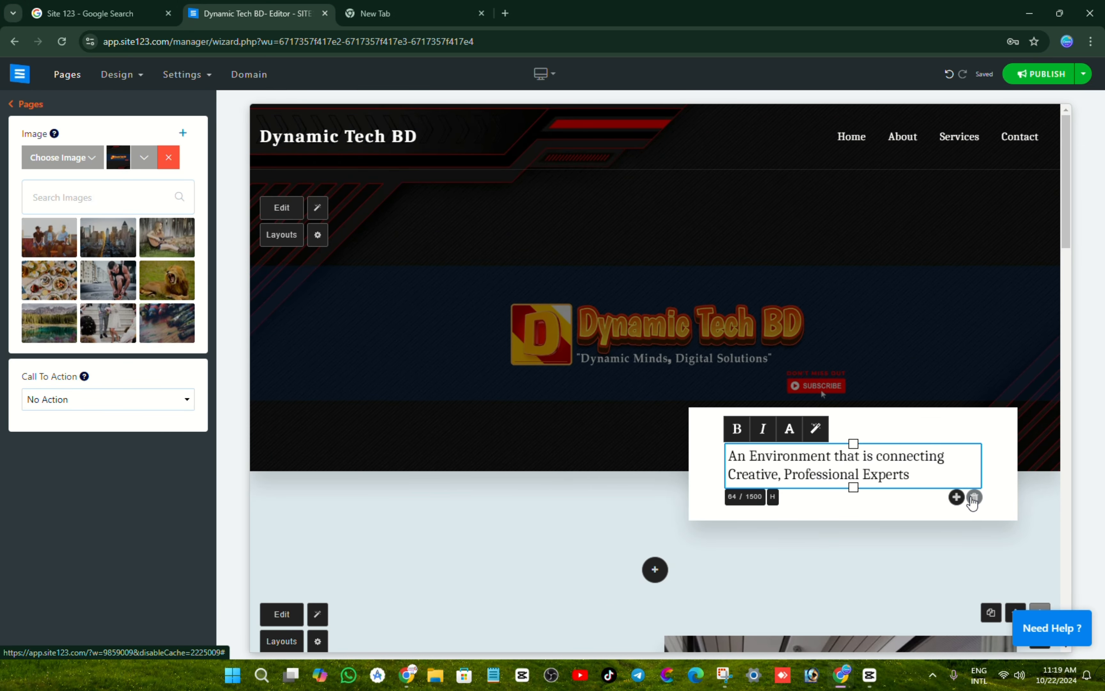
pyautogui.click(892, 474)
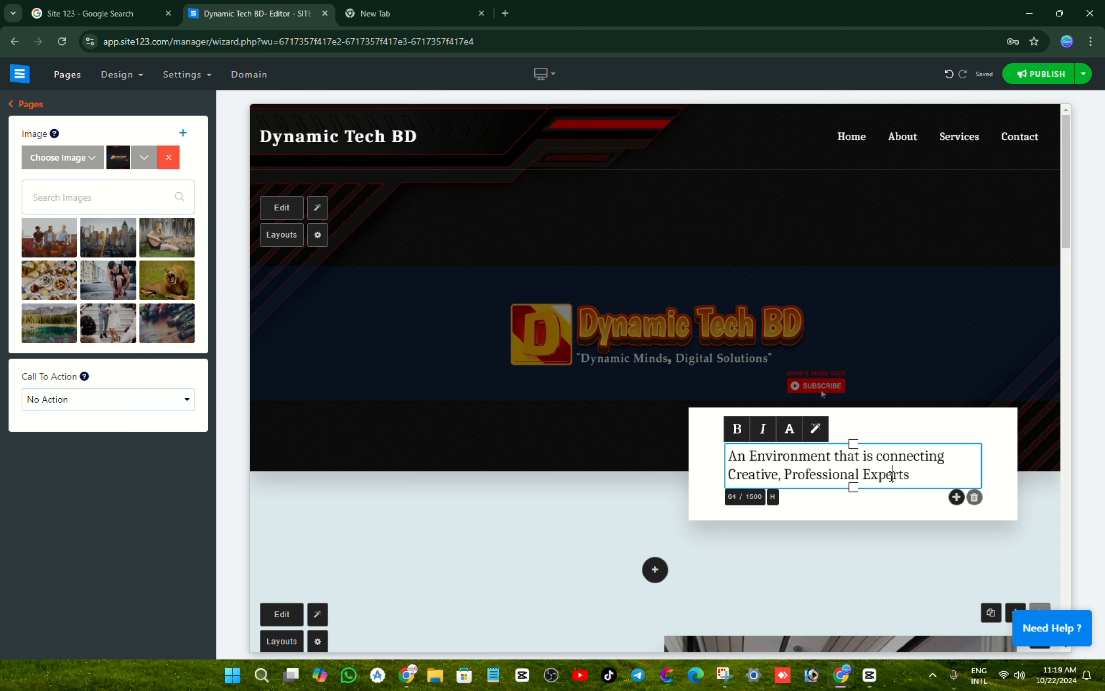
pyautogui.hotkey('ctrl', 'a')
pyautogui.press('BackSpace')
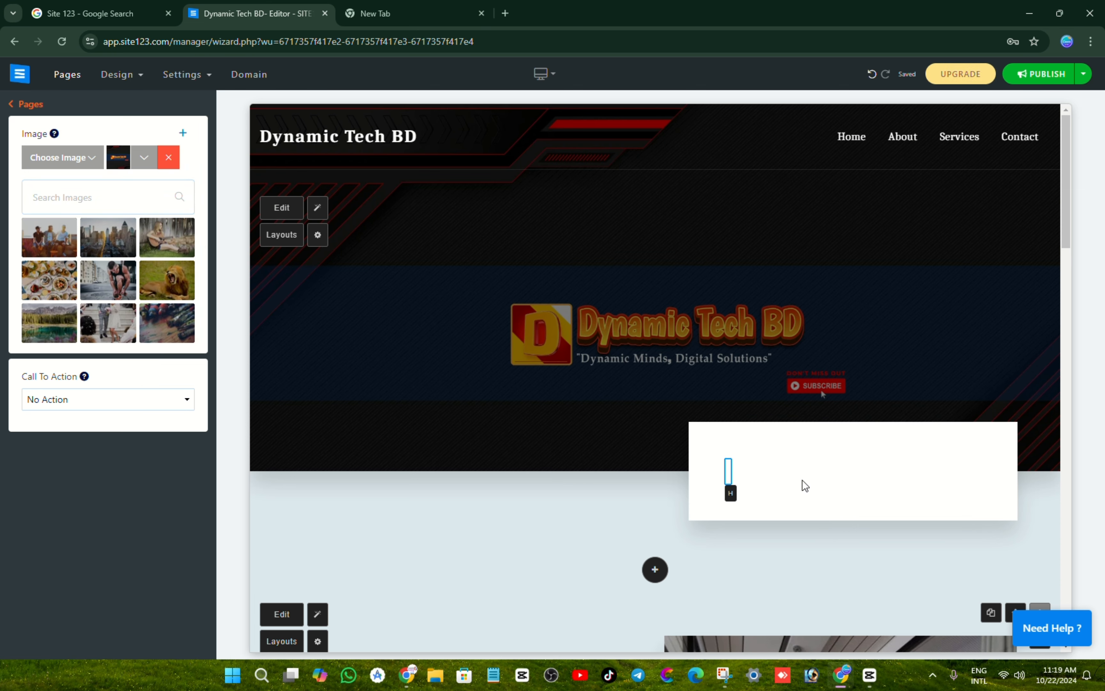
pyautogui.scroll(-8, 626, 423)
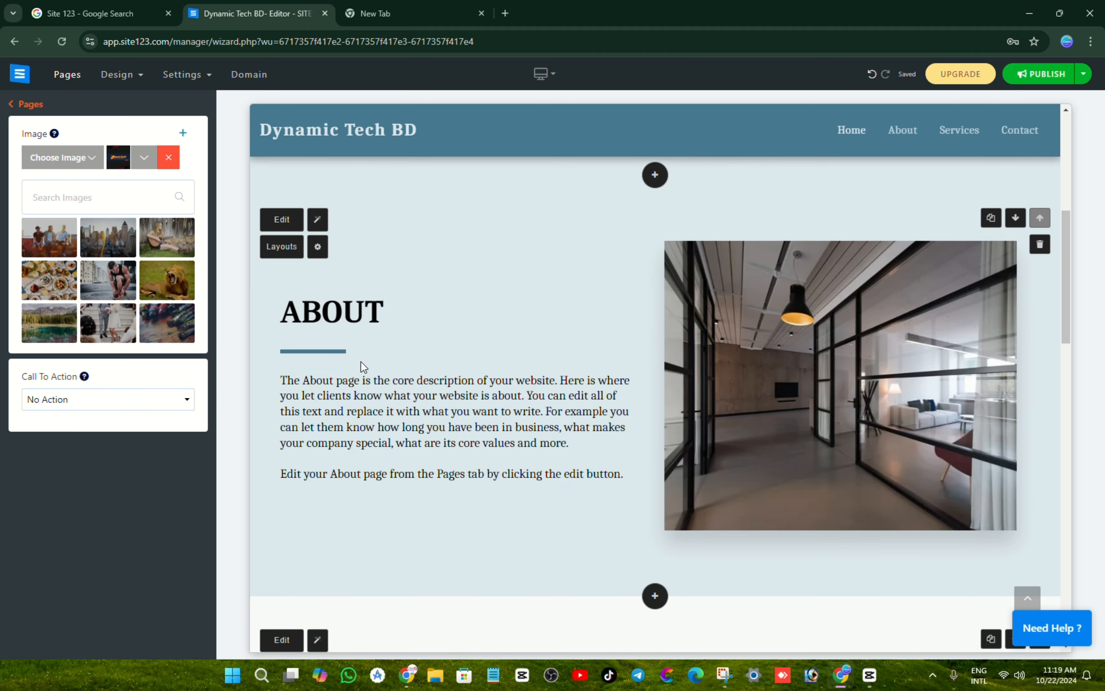
# Step: Place the cursor in the About section's paragraph for editing
pyautogui.click(389, 388)
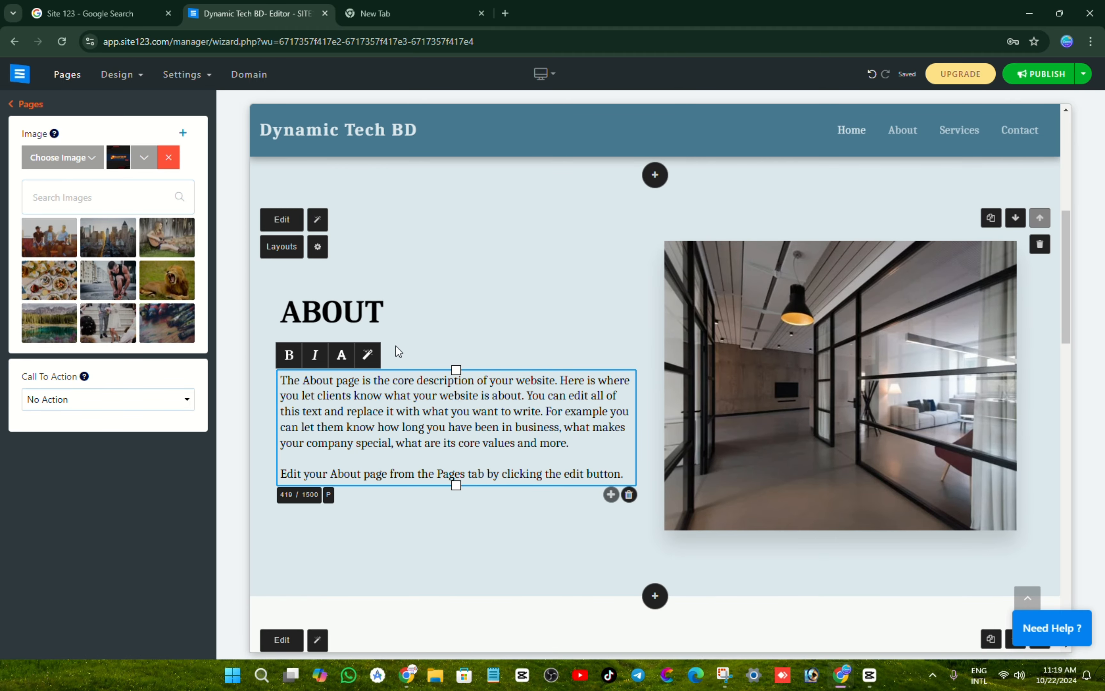
pyautogui.click(464, 429)
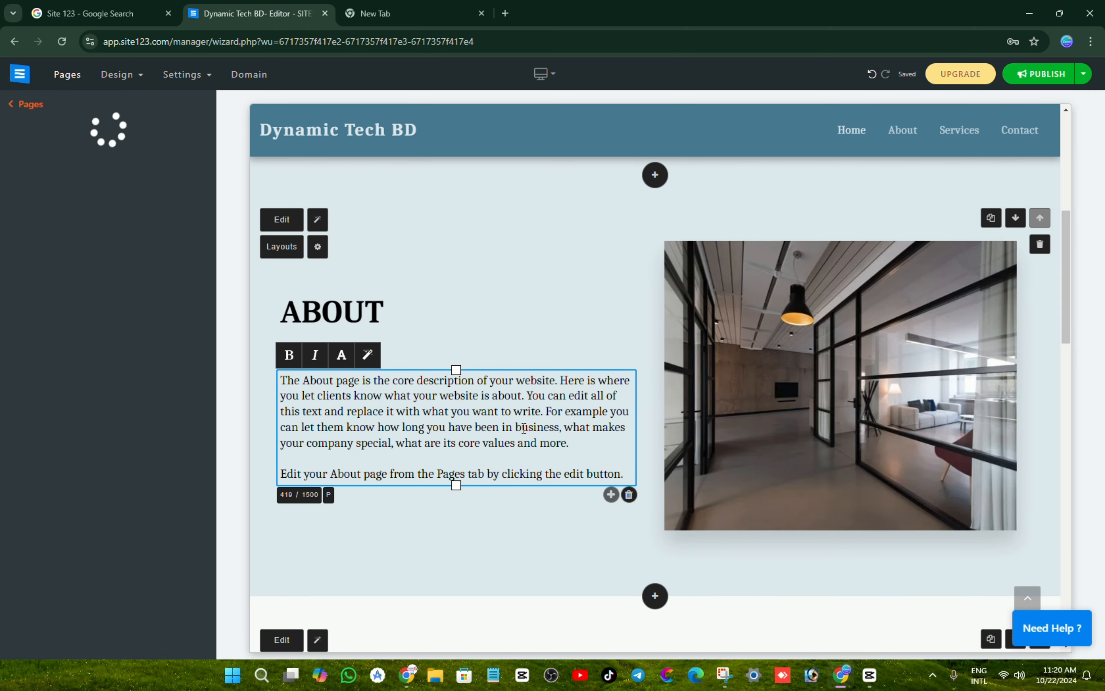
pyautogui.scroll(-7, 449, 476)
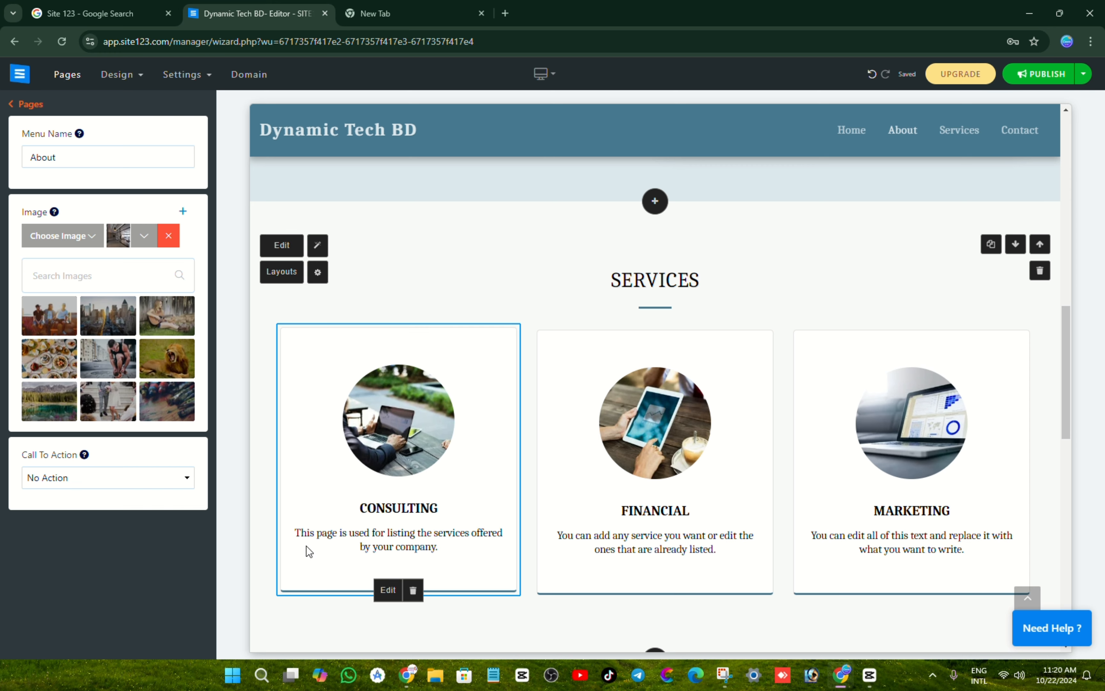
# Step: Retitle the CONSULTING service card to 'Graphics Design' and save it
pyautogui.click(388, 590)
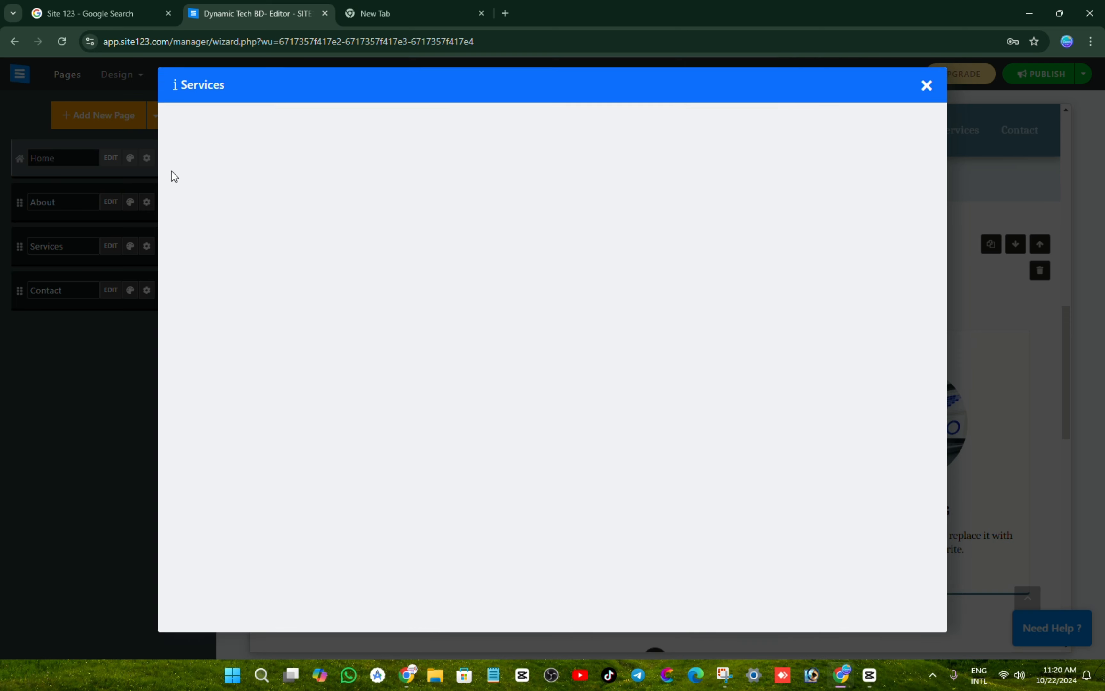
pyautogui.click(265, 207)
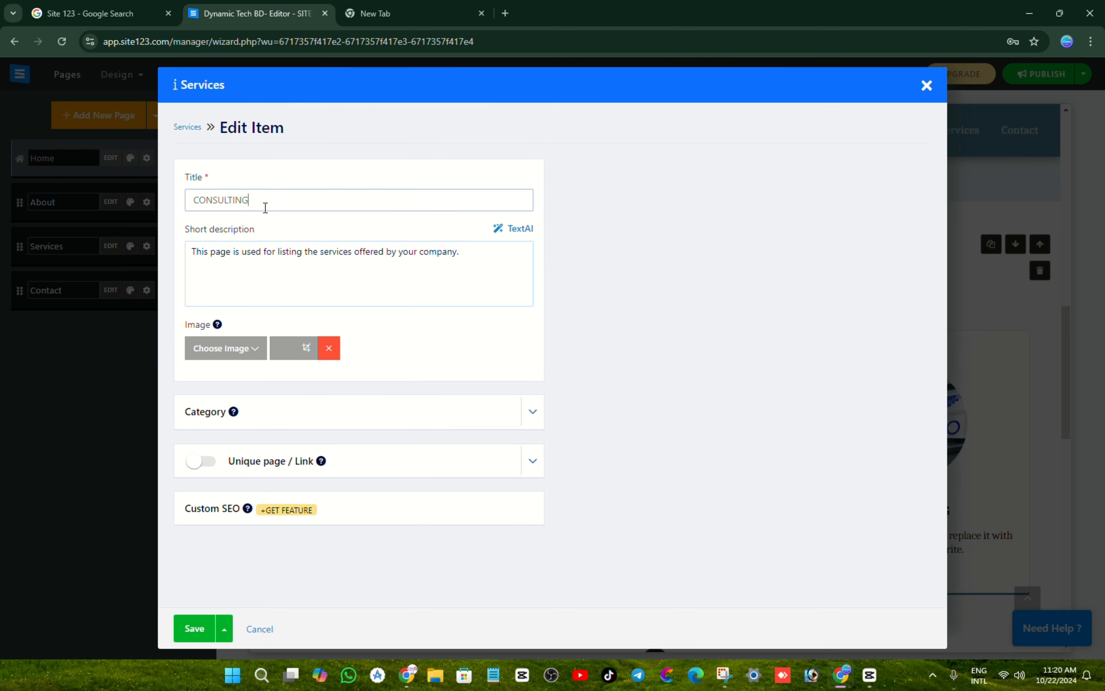
pyautogui.doubleClick(265, 208)
pyautogui.press('BackSpace')
pyautogui.write('Graphics Design')
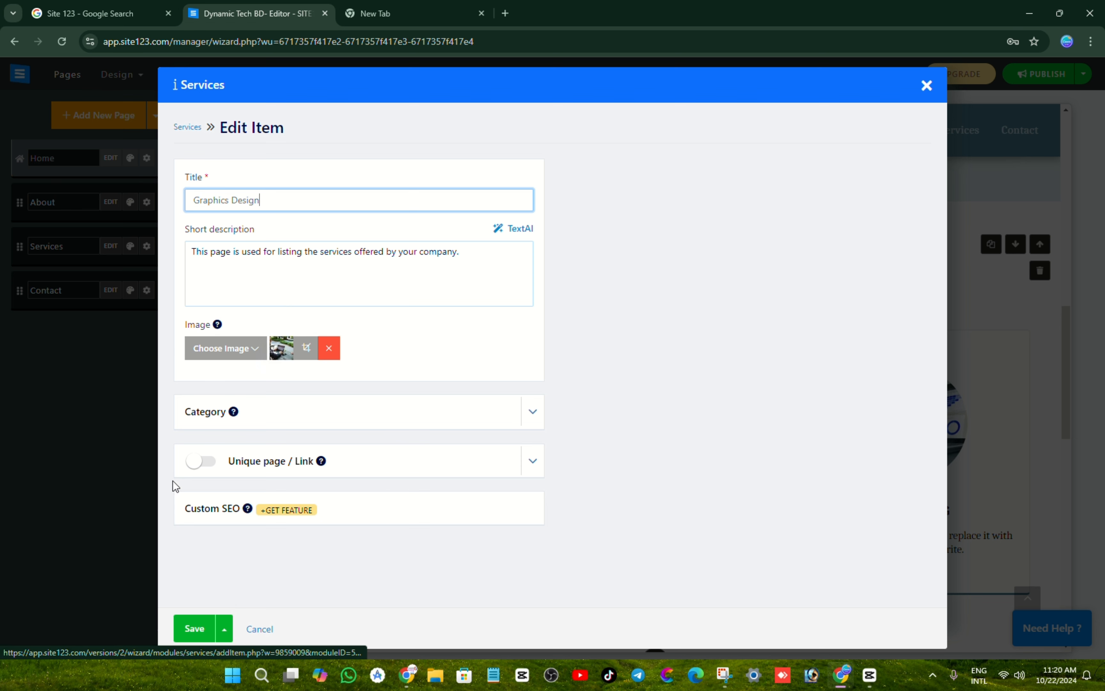
pyautogui.moveTo(296, 204); pyautogui.dragTo(196, 197)
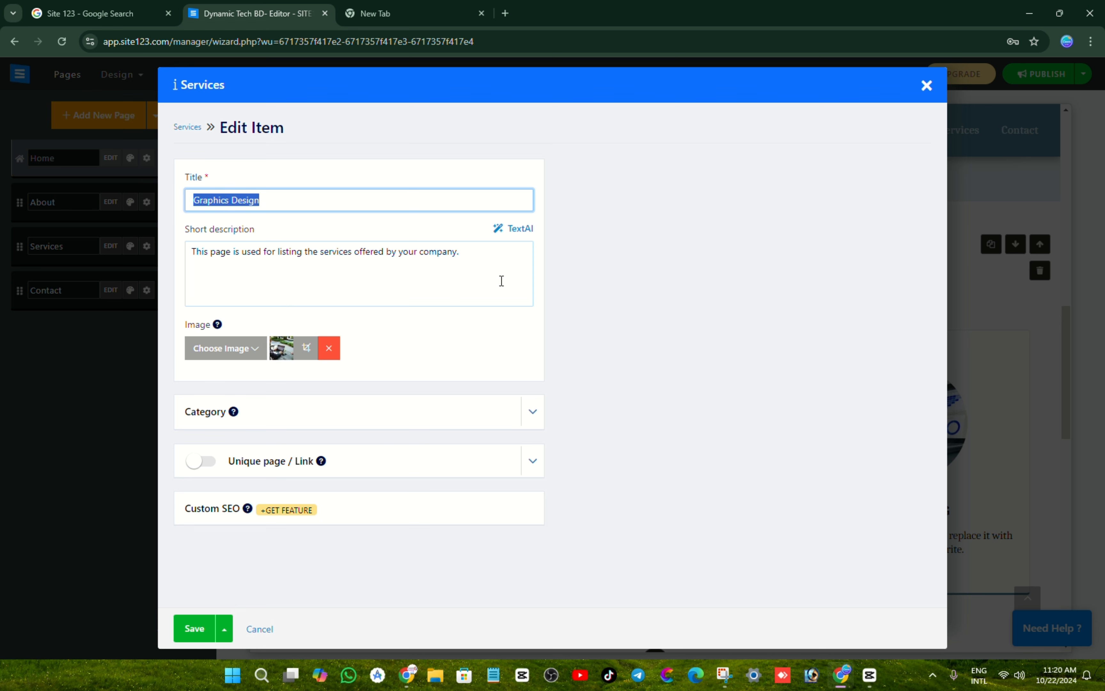
pyautogui.moveTo(501, 280); pyautogui.dragTo(188, 258)
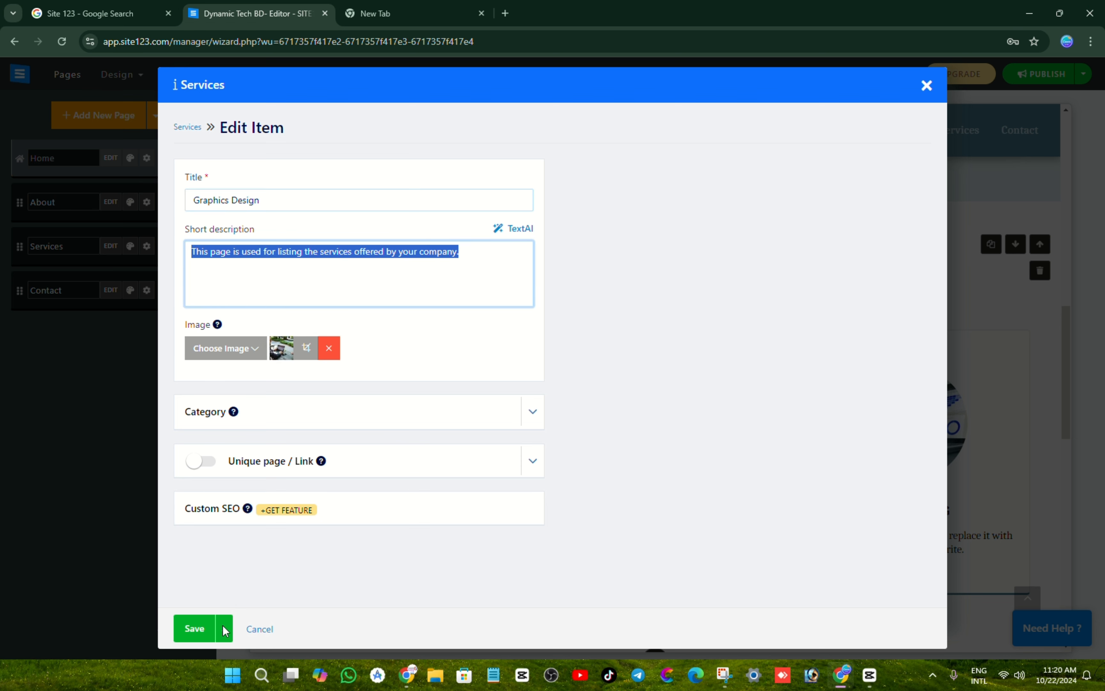
pyautogui.click(199, 627)
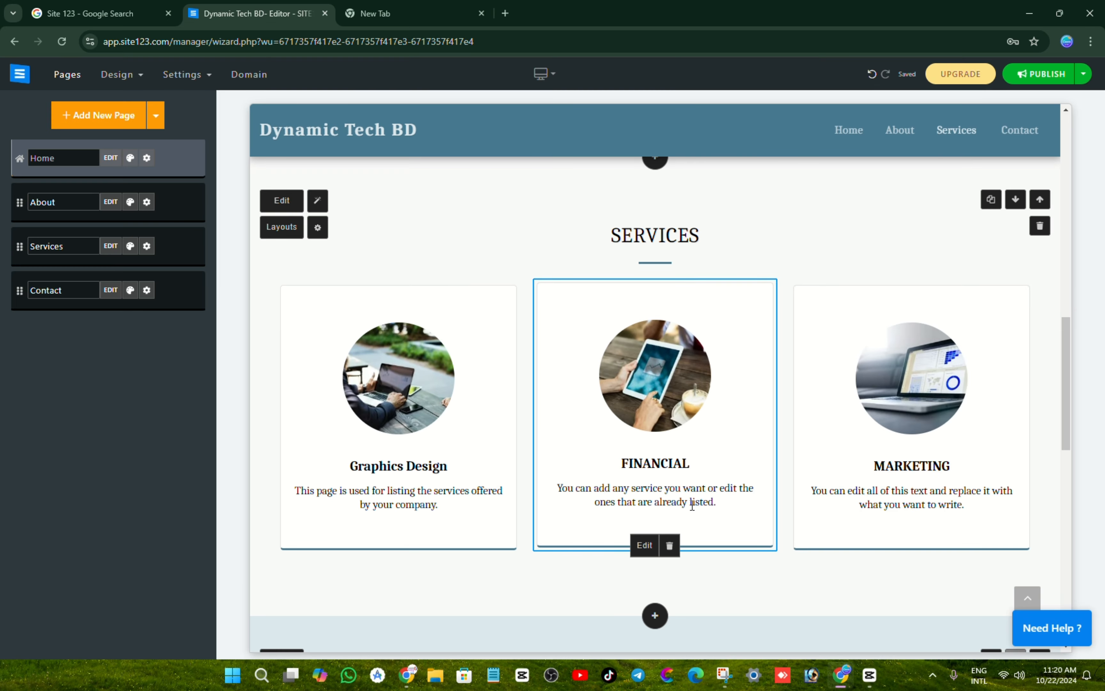
# Step: Rename the FINANCIAL service to 'Mobile App Development' and save it
pyautogui.click(648, 548)
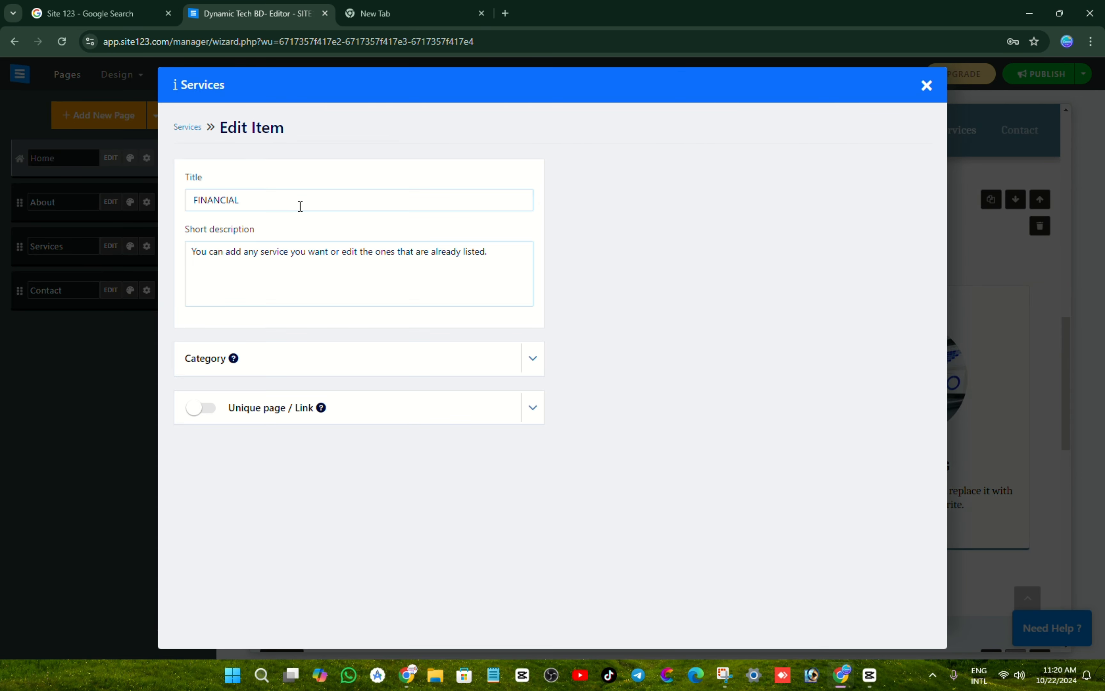
pyautogui.moveTo(299, 204); pyautogui.dragTo(1, 272)
pyautogui.press('BackSpace')
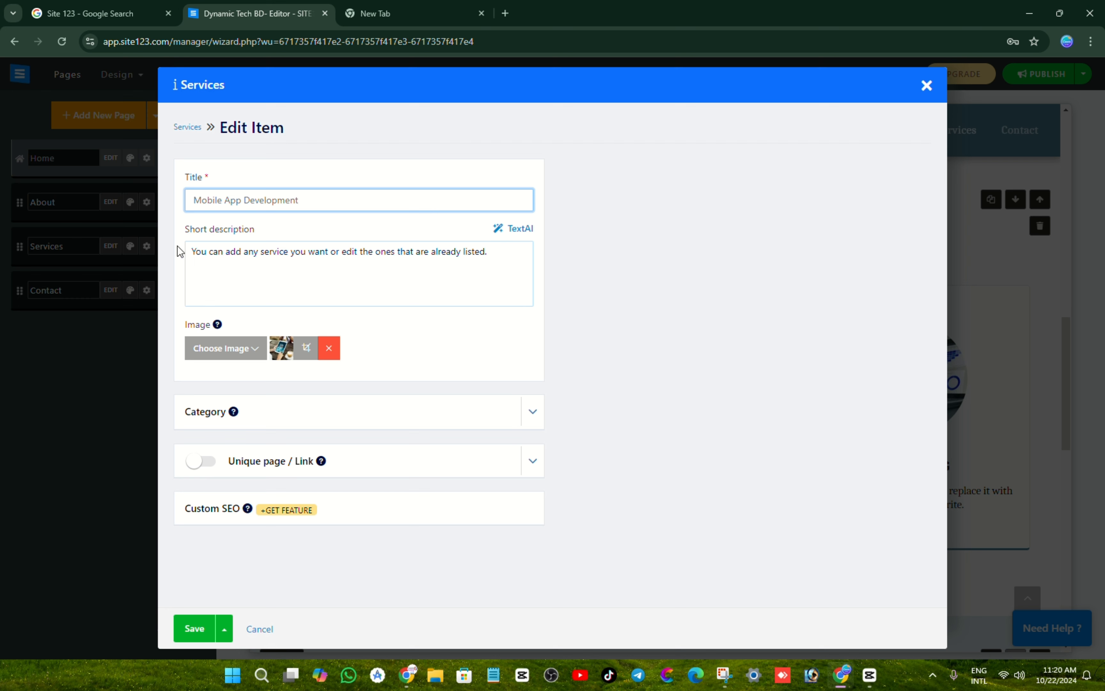
pyautogui.moveTo(306, 252); pyautogui.dragTo(114, 255)
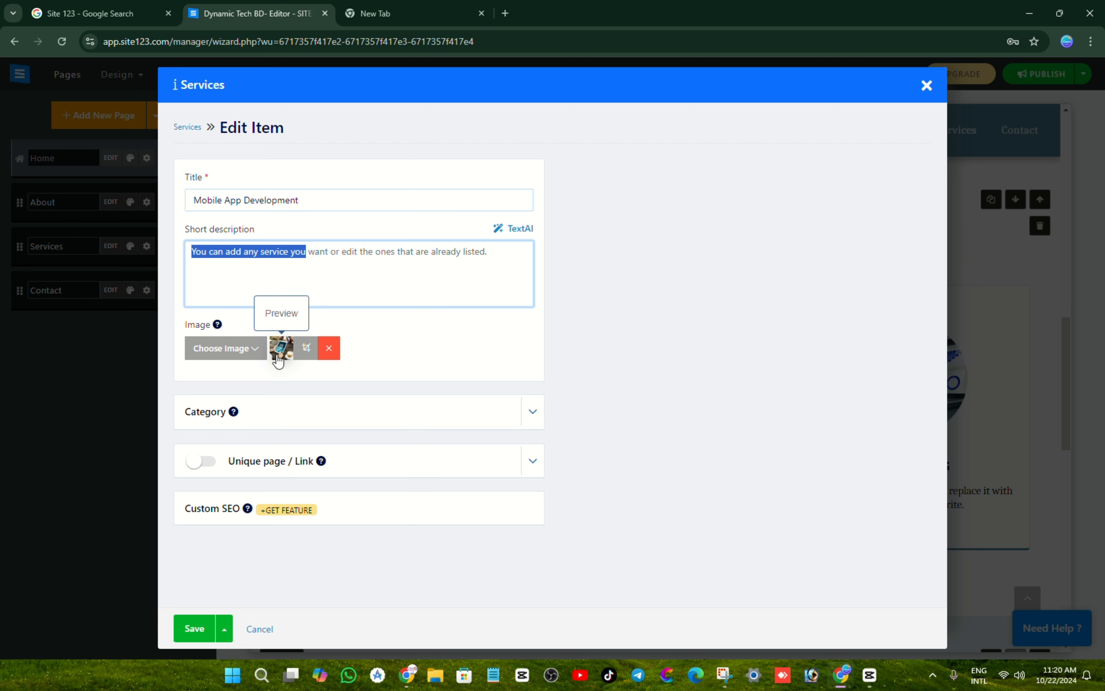
pyautogui.click(204, 630)
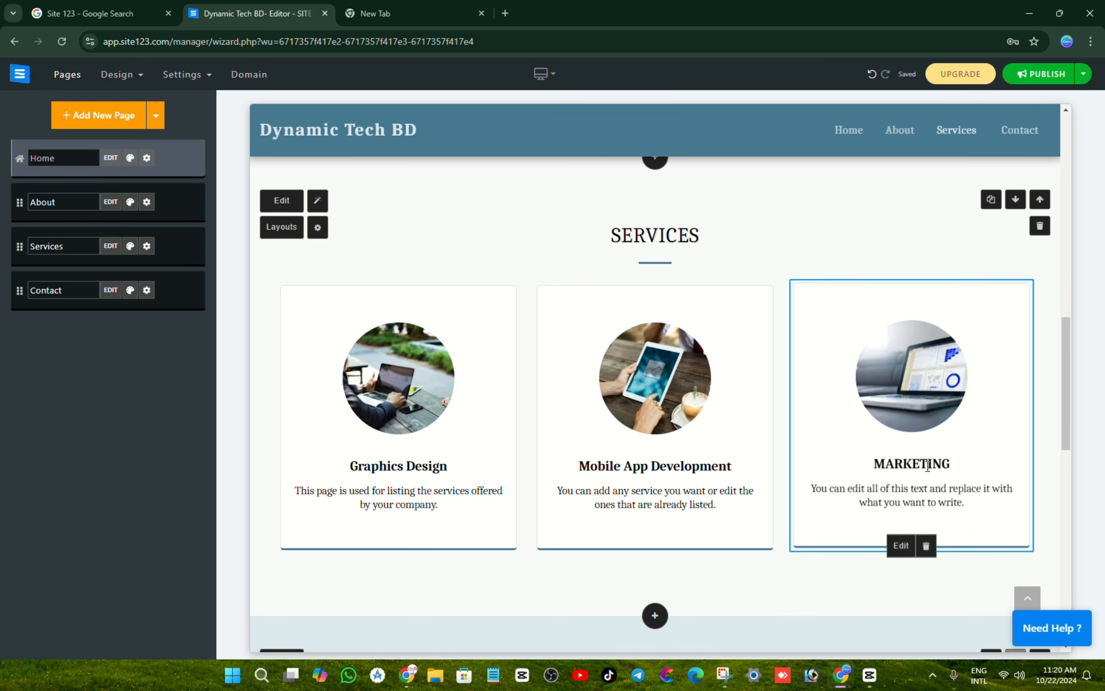
# Step: Rename the MARKETING service to 'Yamin IT Academy' and save it
pyautogui.click(906, 541)
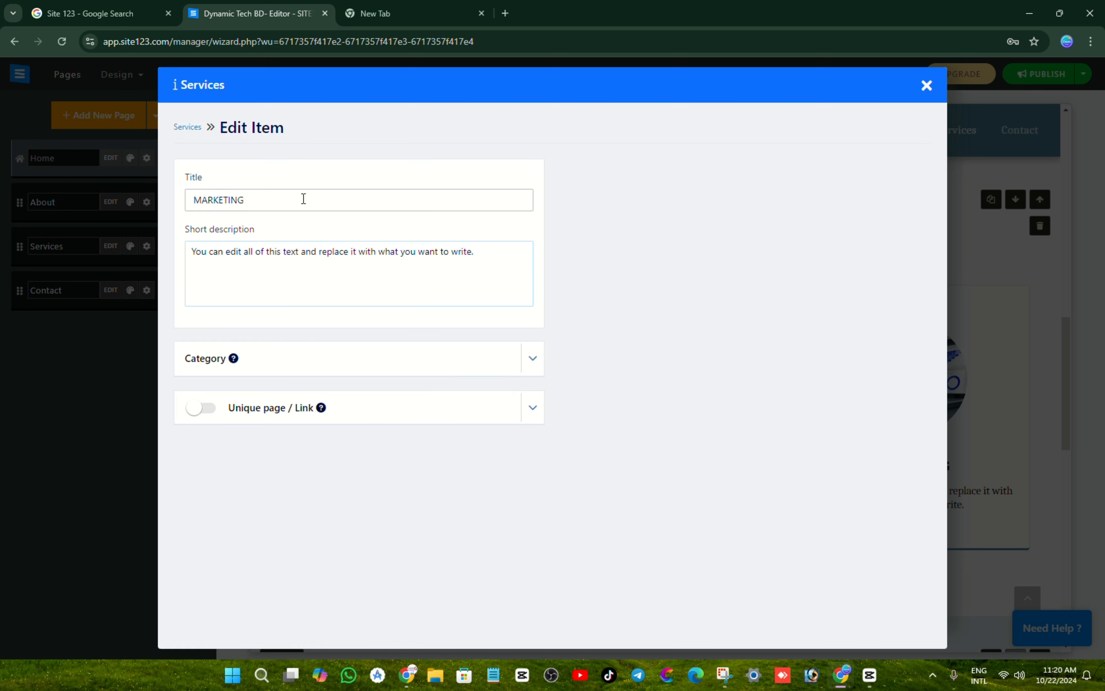
pyautogui.moveTo(304, 198); pyautogui.dragTo(35, 202)
pyautogui.press('BackSpace')
pyautogui.write('Yamin IT Academy')
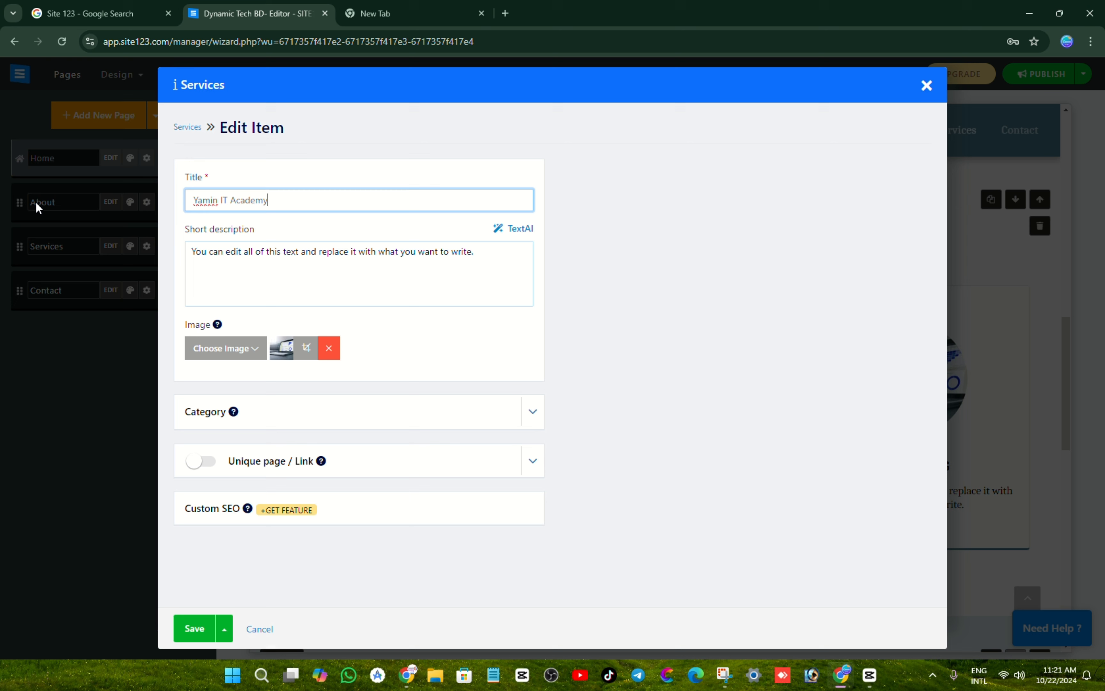
pyautogui.click(274, 284)
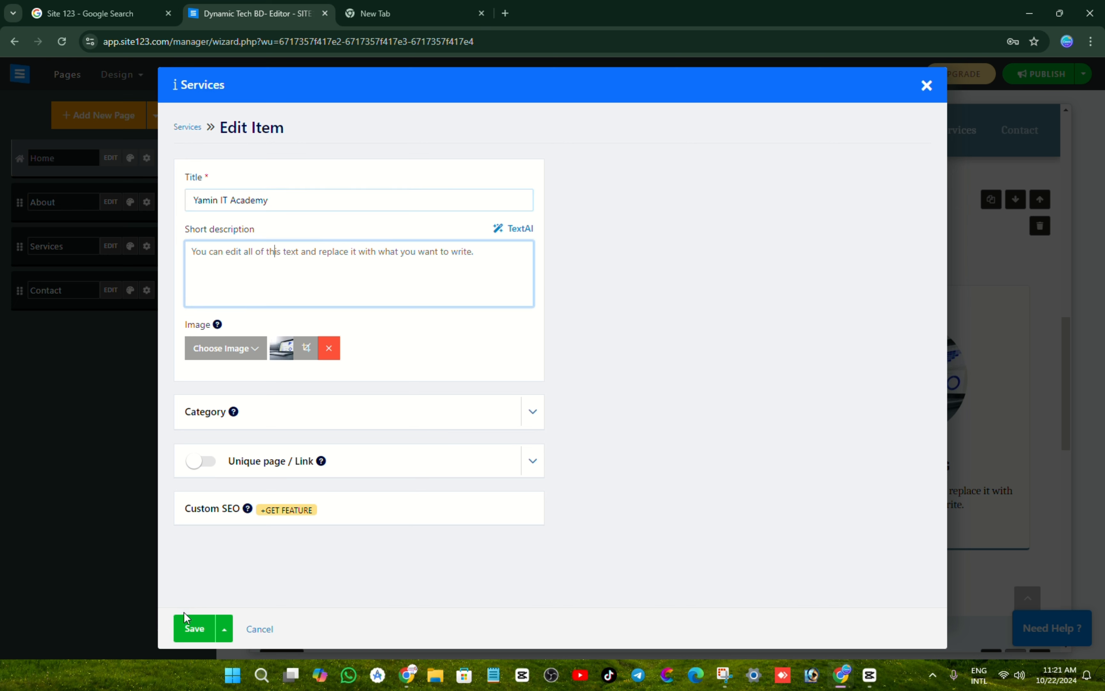
pyautogui.click(190, 632)
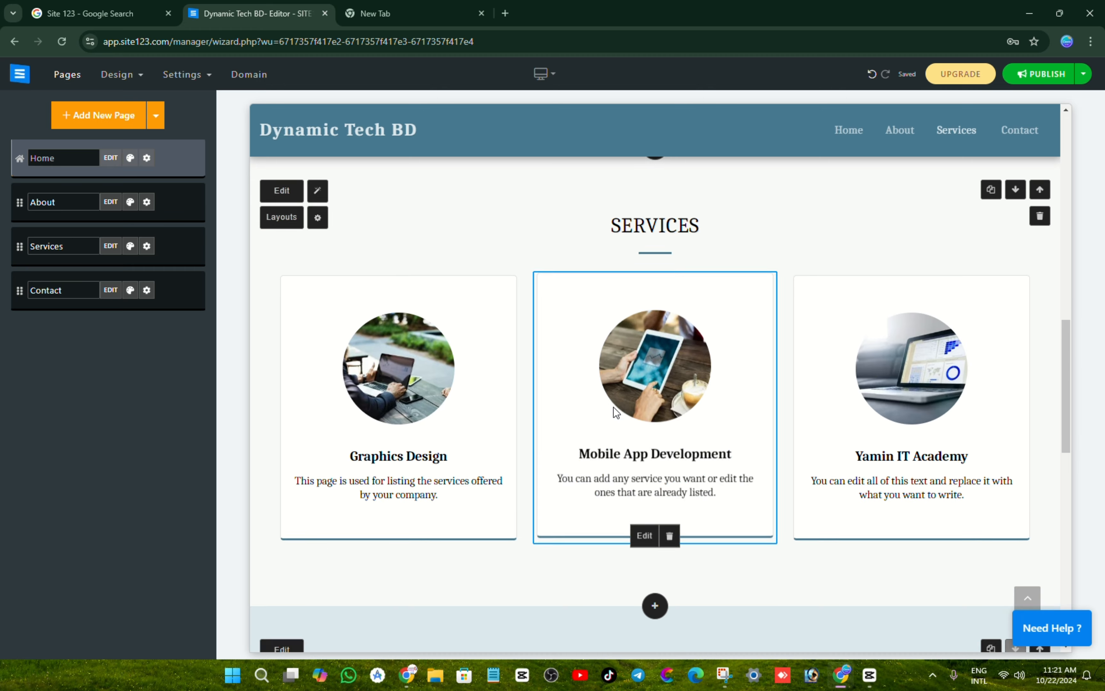
pyautogui.scroll(-5, 613, 406)
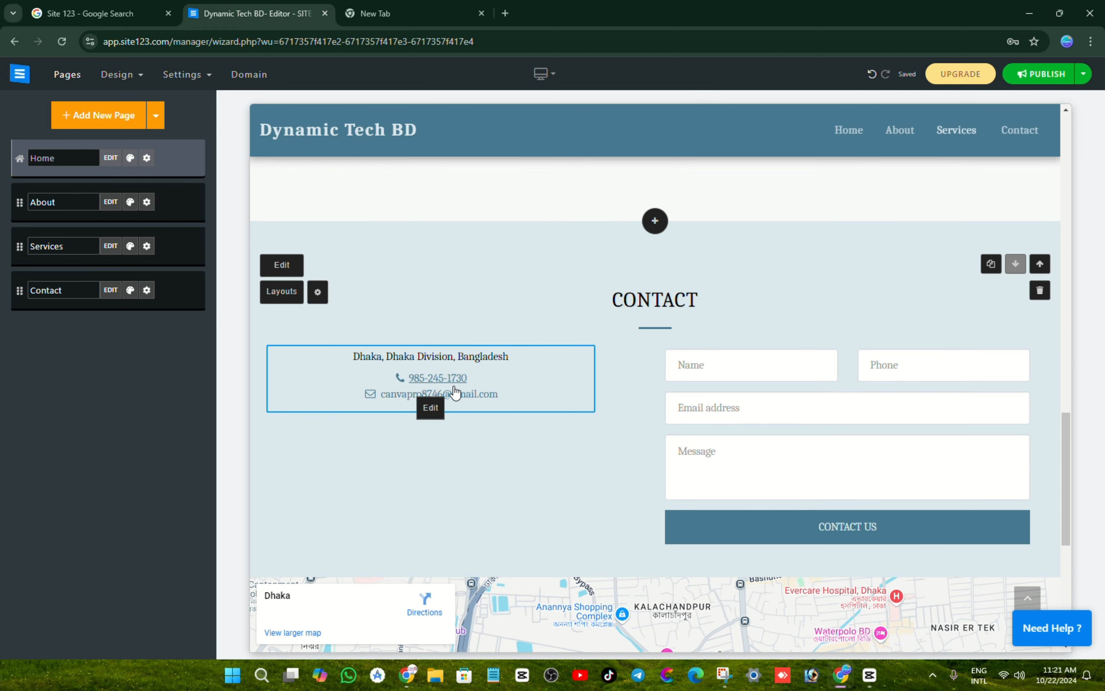
# Step: Replace the contact section's phone number with the business's own number
pyautogui.click(432, 410)
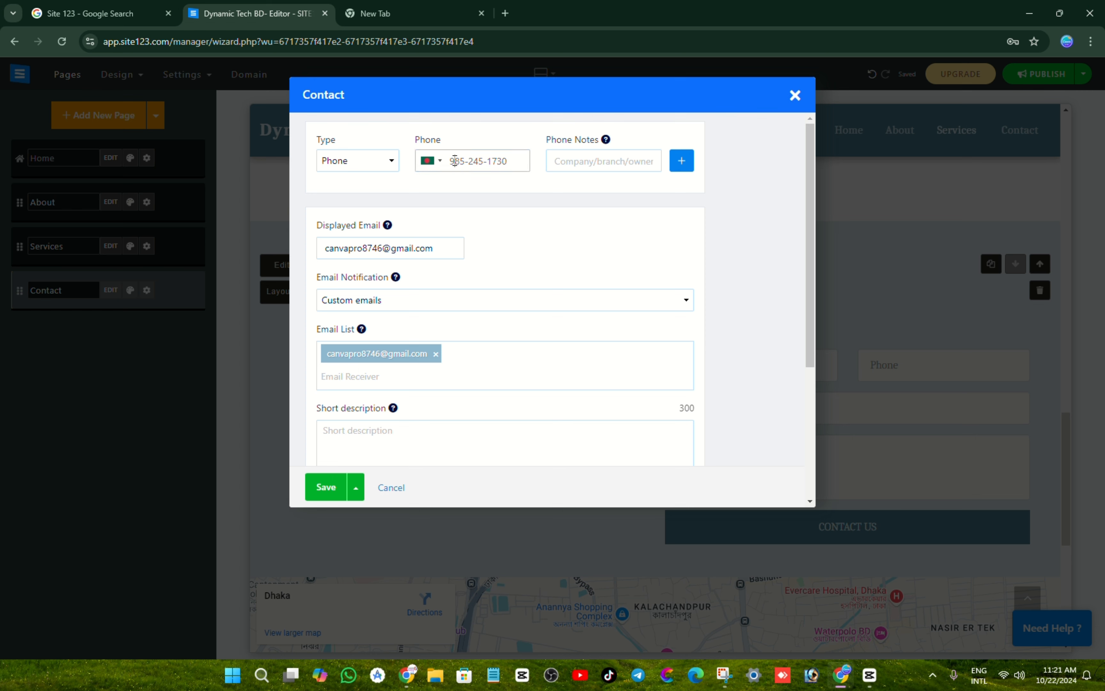
pyautogui.moveTo(456, 166); pyautogui.dragTo(529, 177)
pyautogui.press('BackSpace')
pyautogui.press('BackSpace')
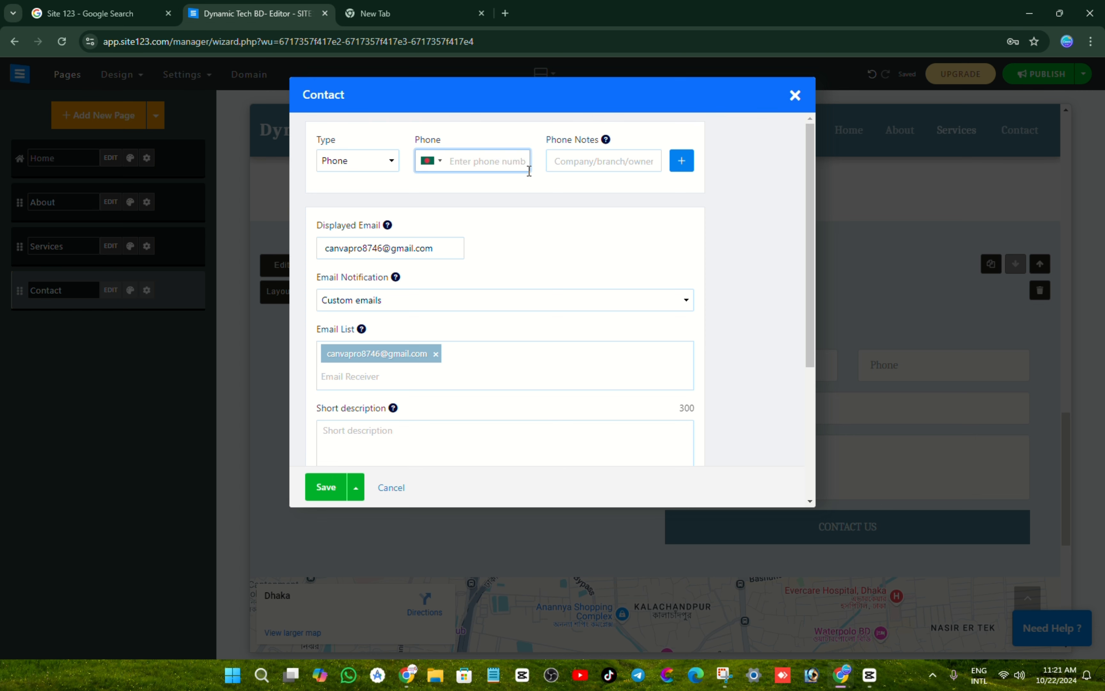
# Step: Replace the displayed e-mail with the business's address and save the contact details
pyautogui.moveTo(460, 254); pyautogui.dragTo(310, 256)
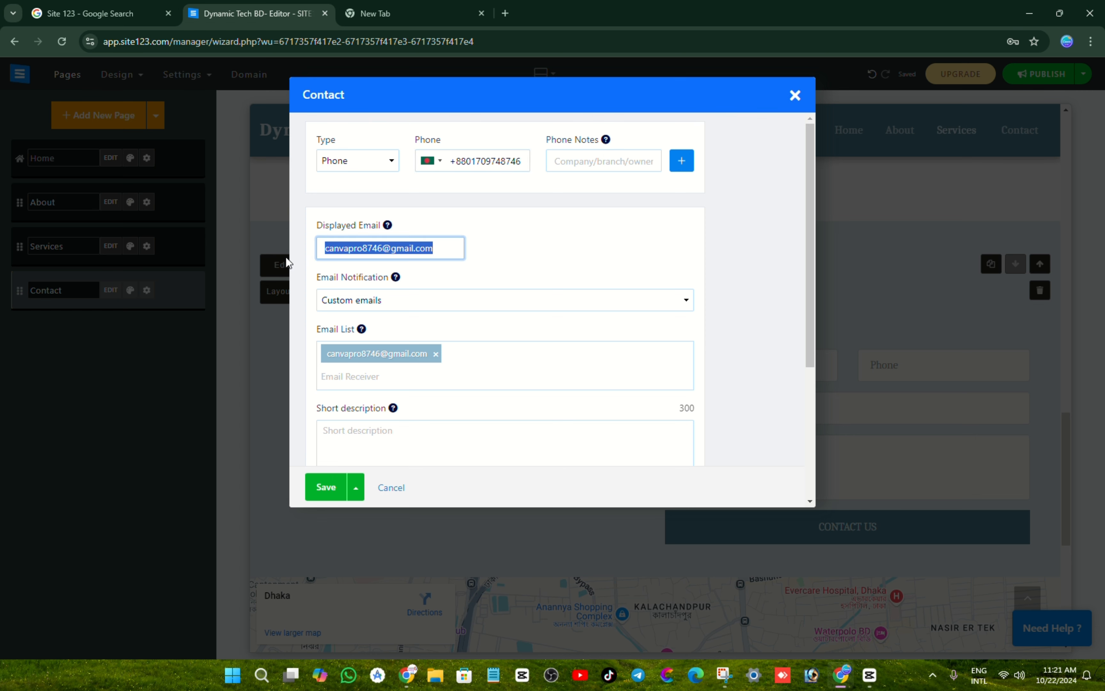
pyautogui.press('BackSpace')
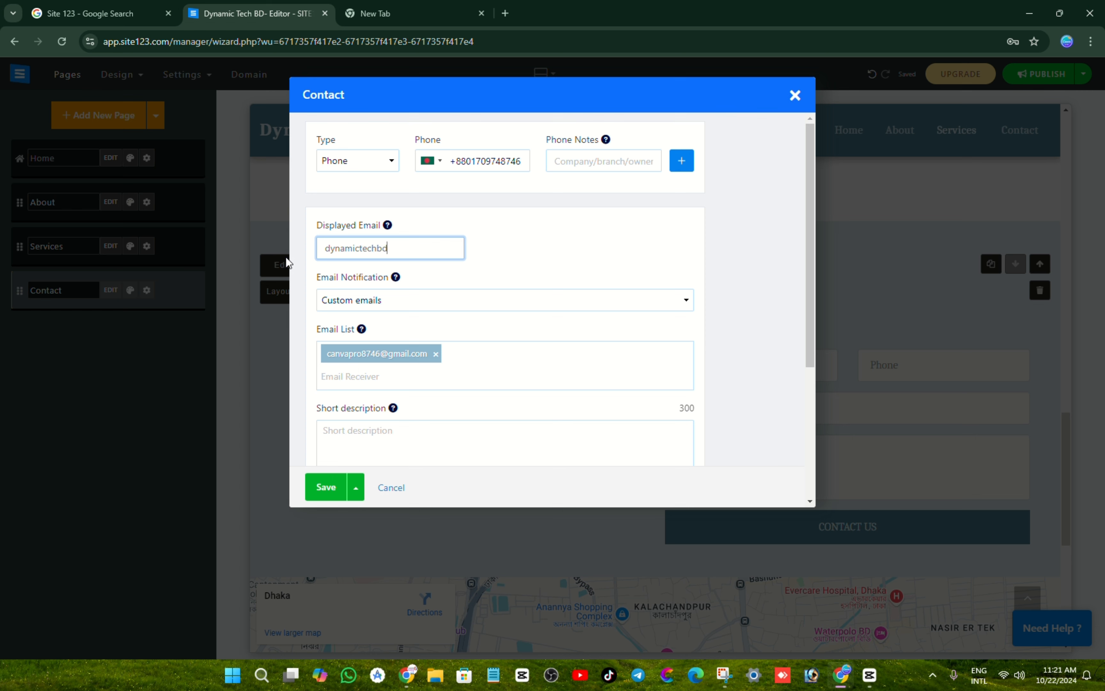
pyautogui.scroll(-5, 383, 258)
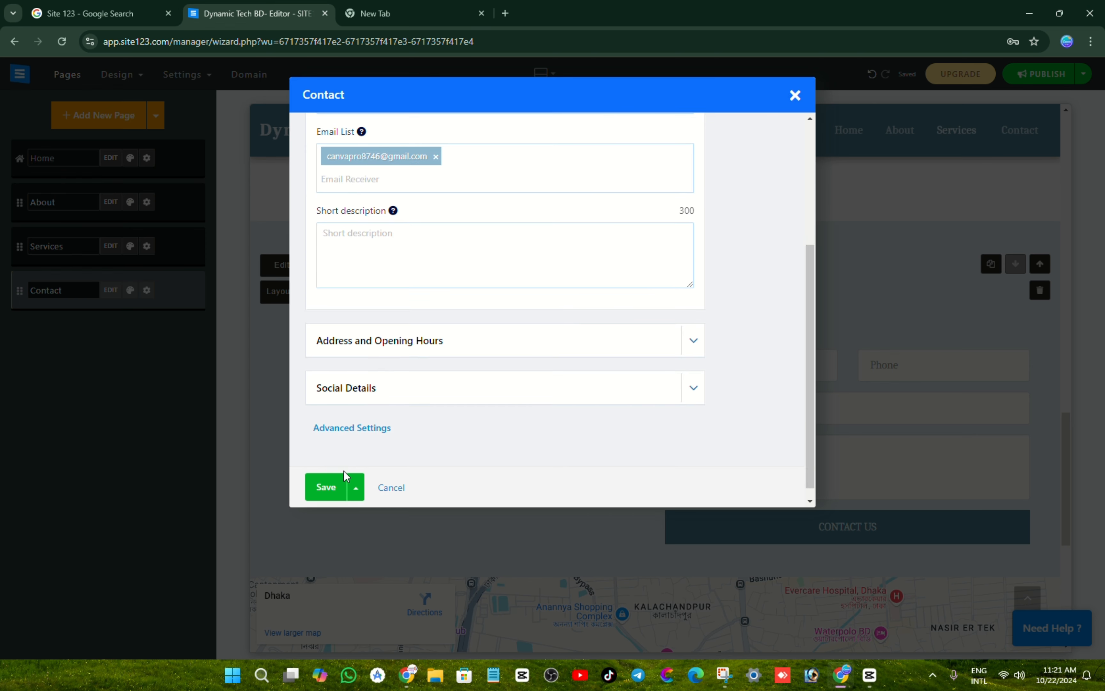
pyautogui.click(692, 394)
pyautogui.scroll(-1, 548, 366)
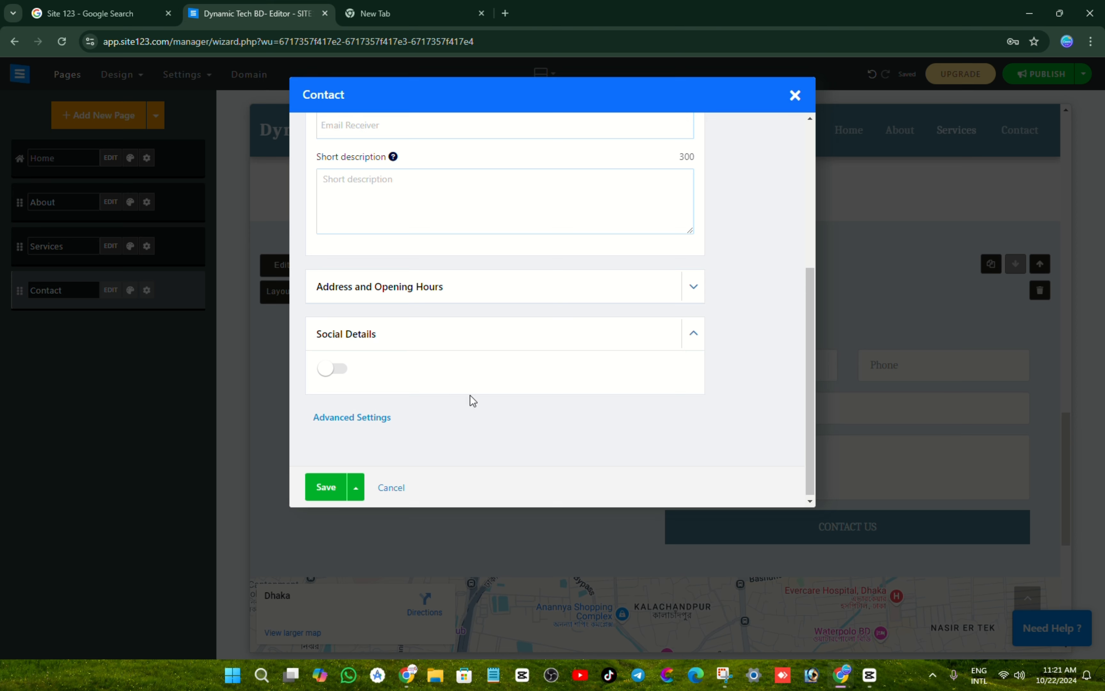
pyautogui.click(329, 492)
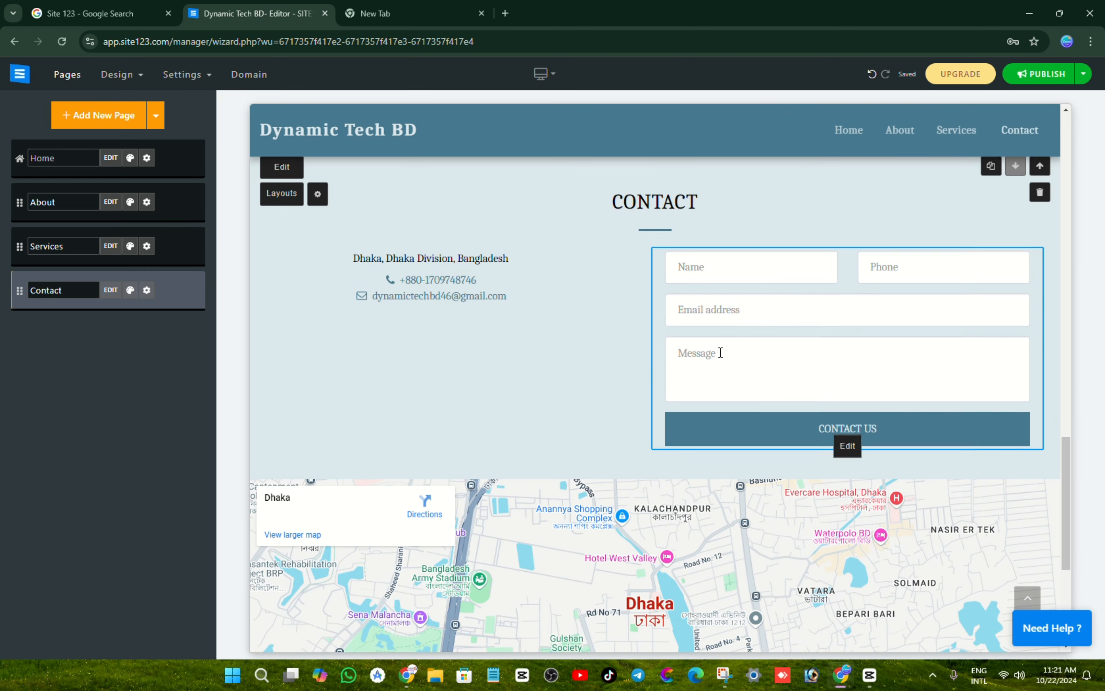
# Step: Change the contact address from Dhaka to Muradnagar, Comilla, Bangladesh
pyautogui.scroll(-6, 720, 353)
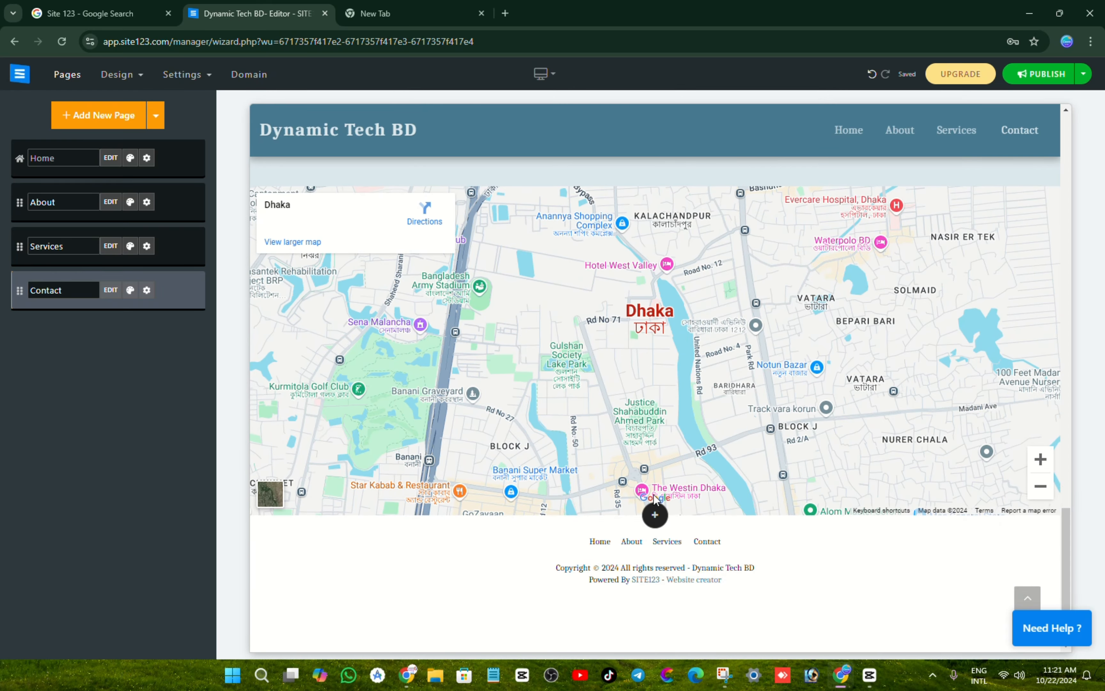
pyautogui.scroll(4, 654, 494)
pyautogui.scroll(5, 493, 361)
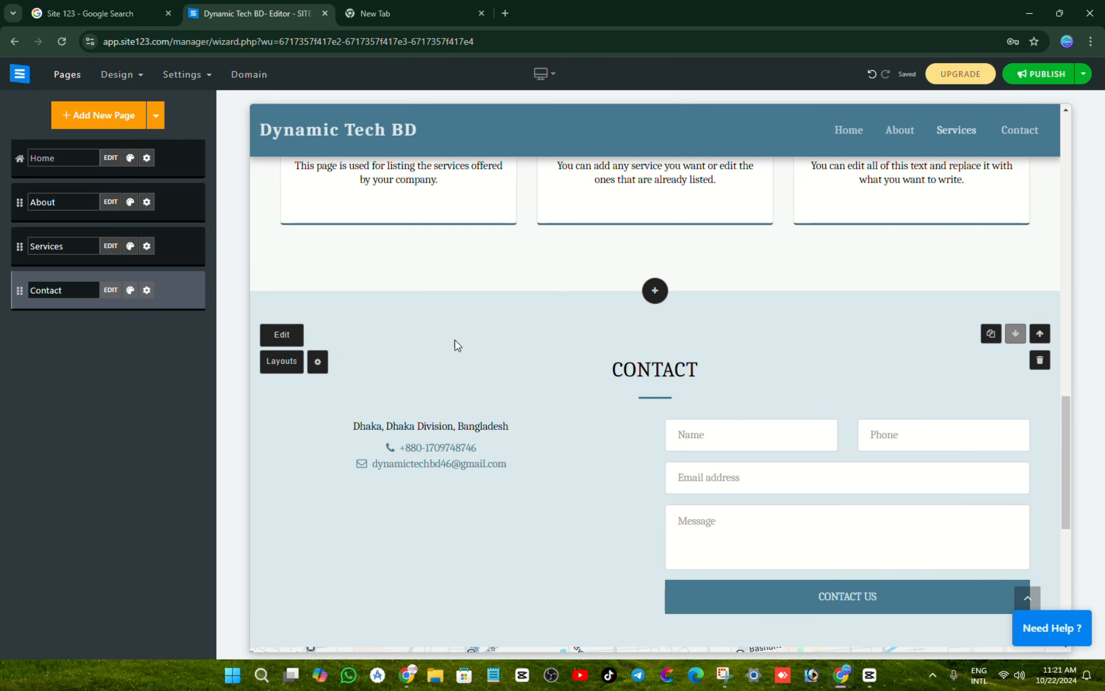
pyautogui.click(433, 476)
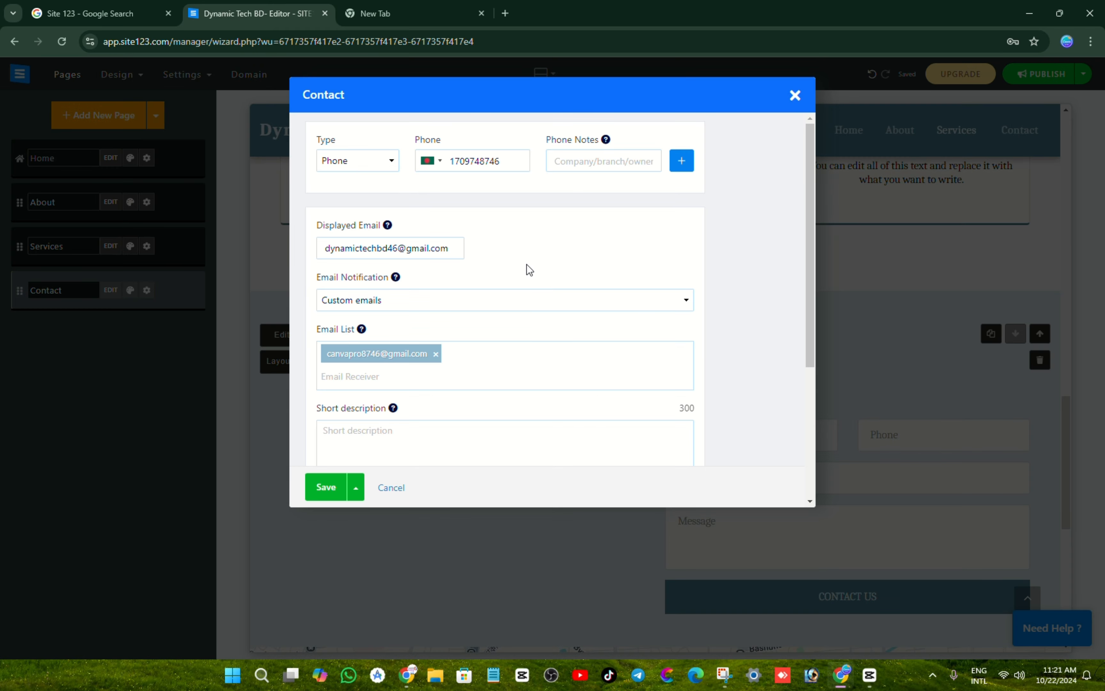
pyautogui.scroll(-4, 521, 274)
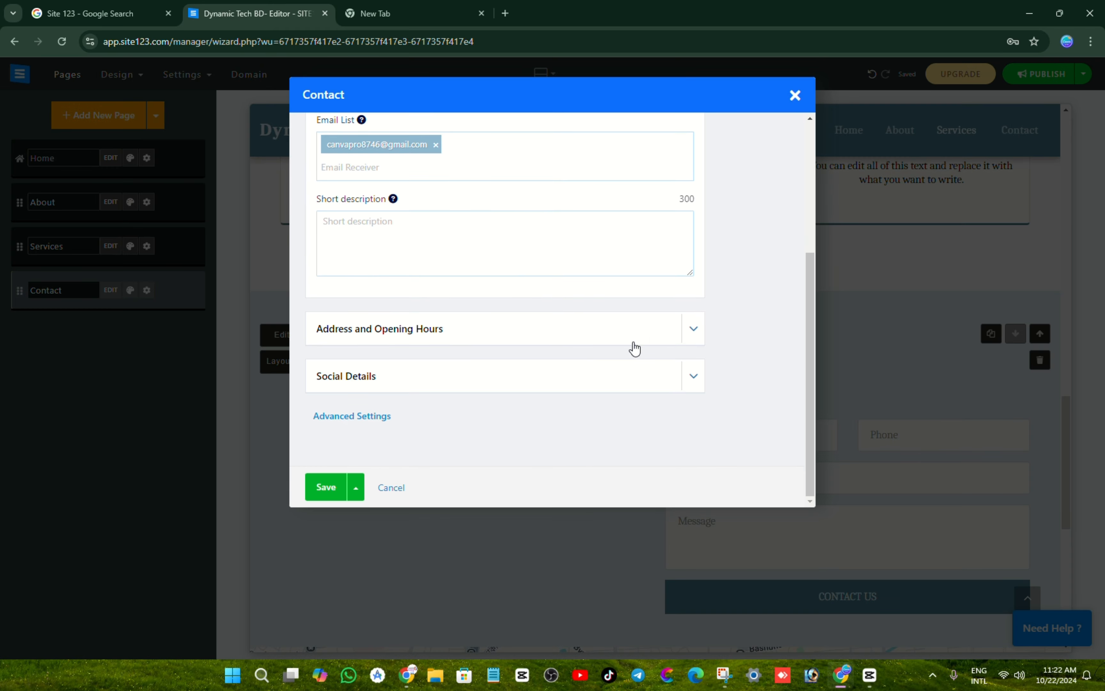
pyautogui.click(693, 329)
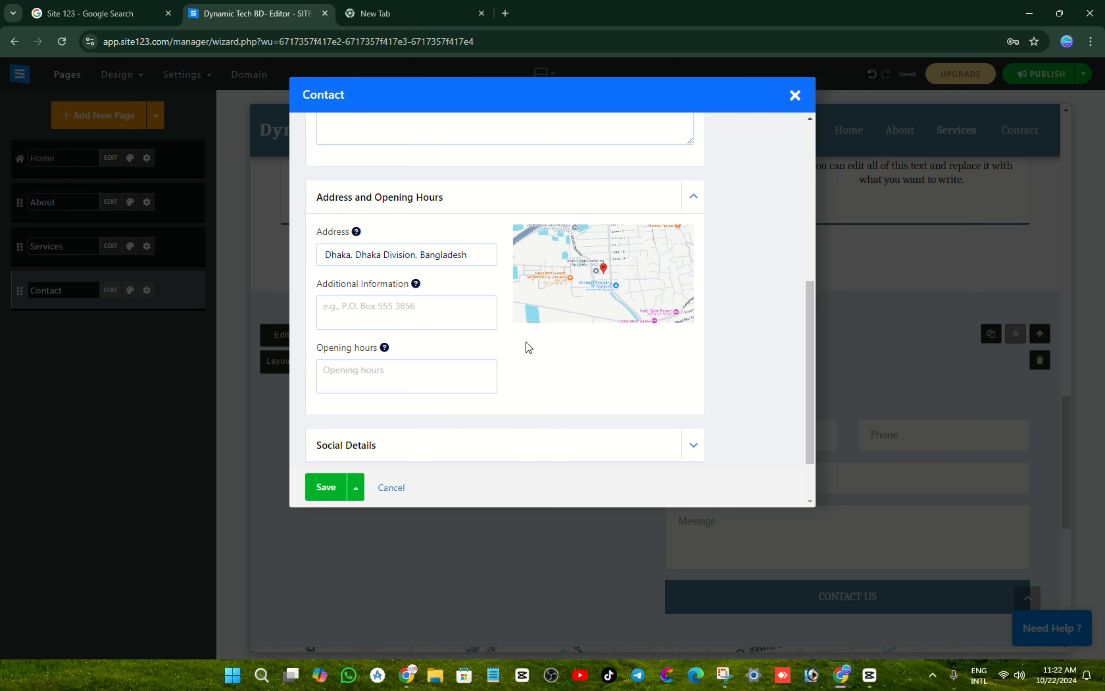
pyautogui.click(391, 257)
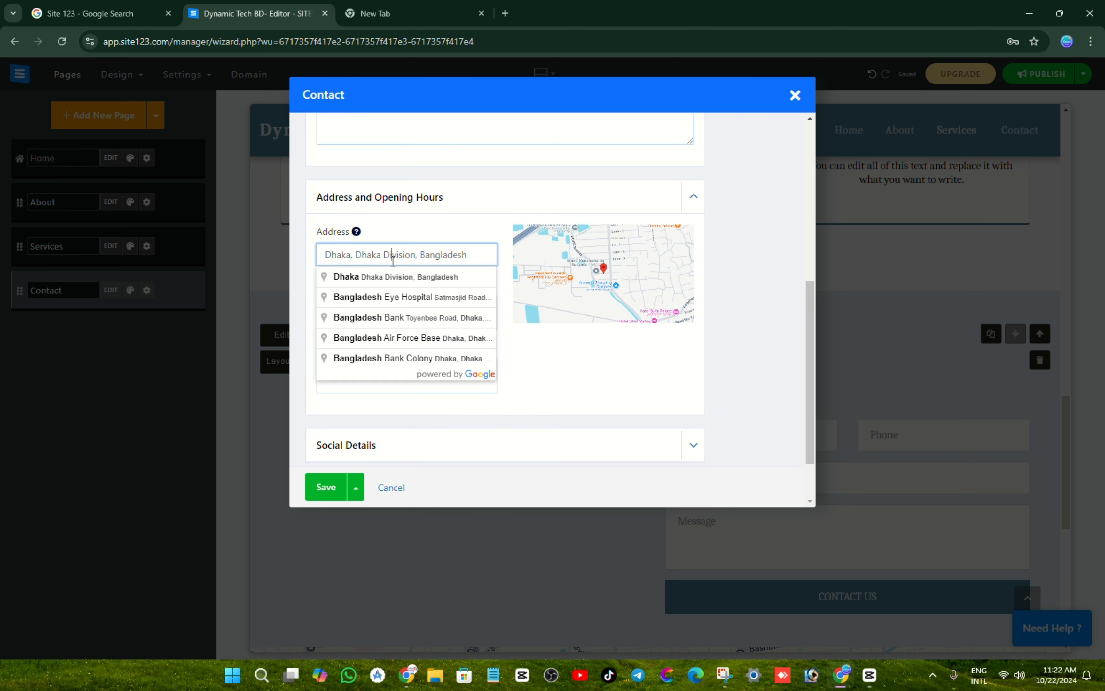
pyautogui.hotkey('ctrl', 'a')
pyautogui.press('BackSpace')
pyautogui.write('C')
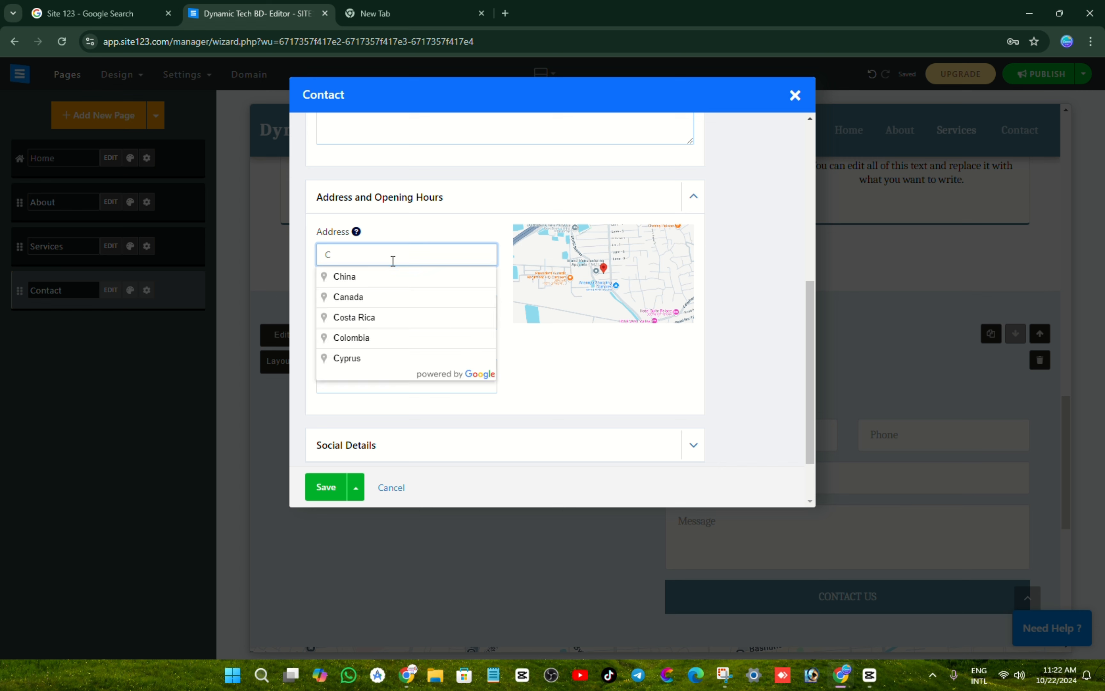
pyautogui.write('umilla Mu')
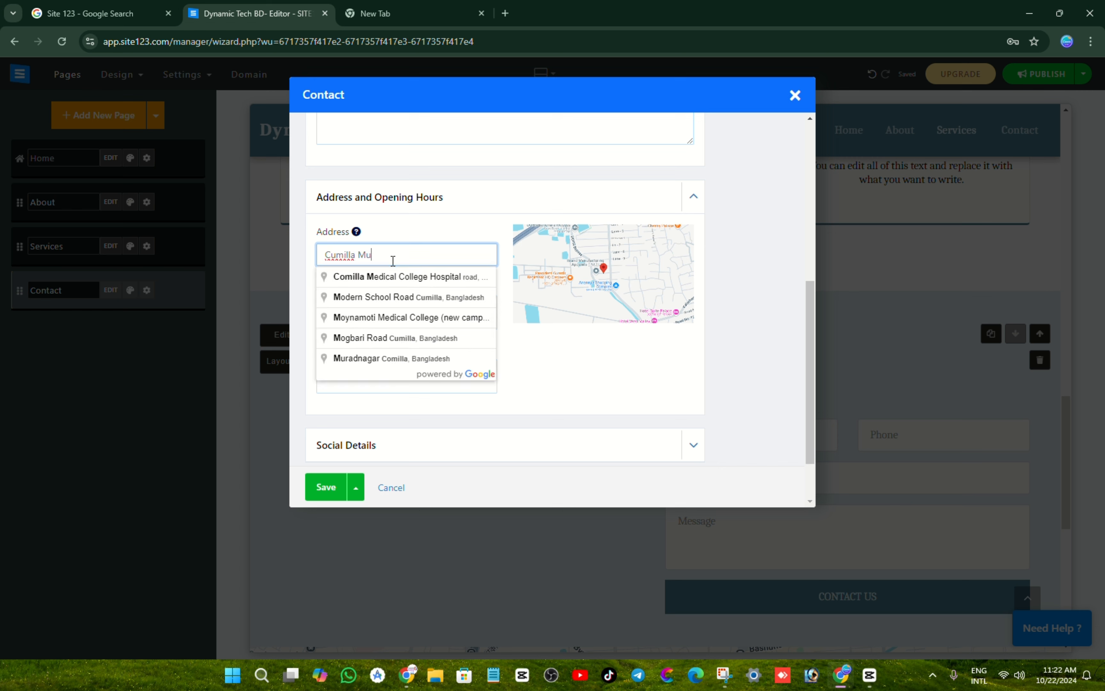
pyautogui.write('r')
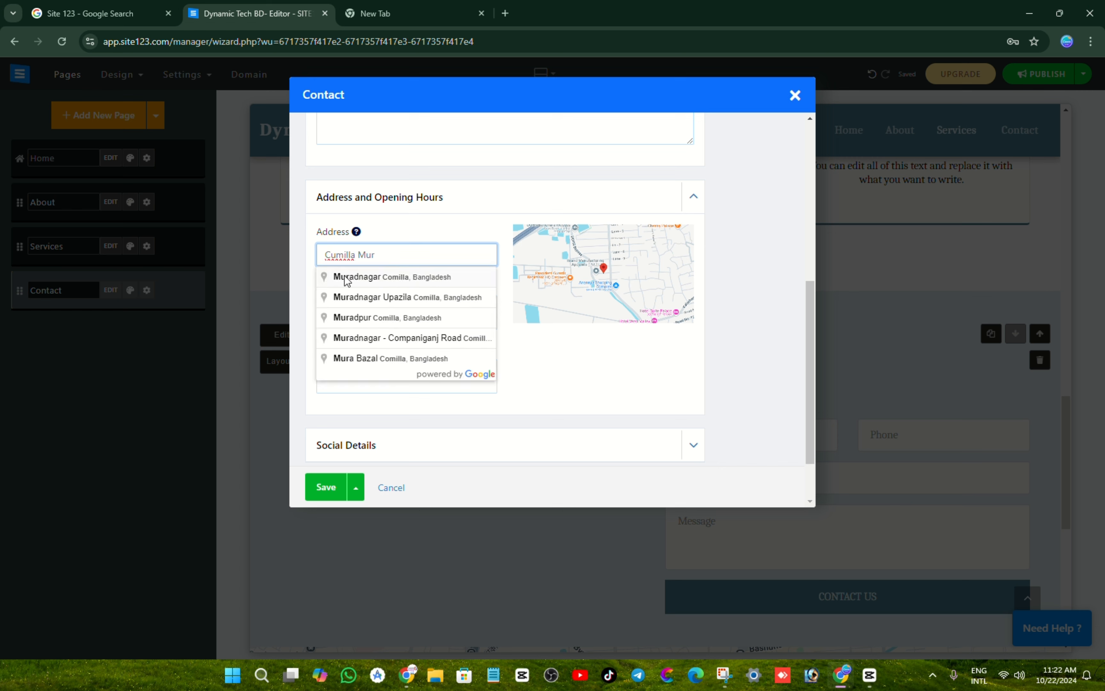
pyautogui.click(414, 281)
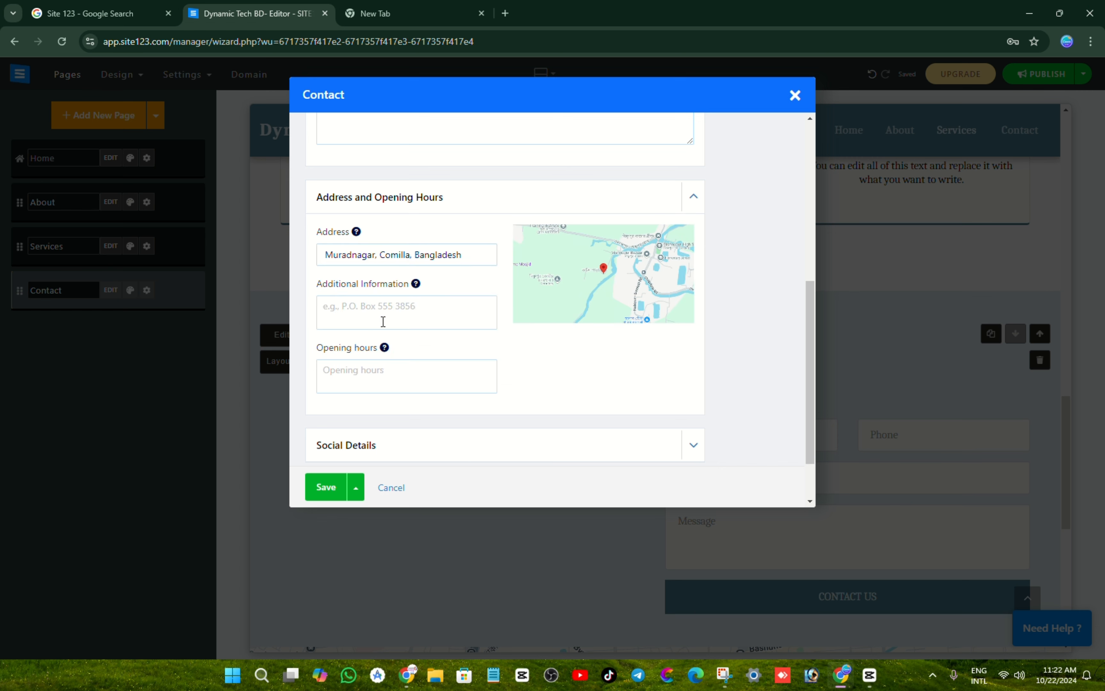
# Step: Set the opening hours to 'Always Open' and save the contact section
pyautogui.scroll(-1, 359, 288)
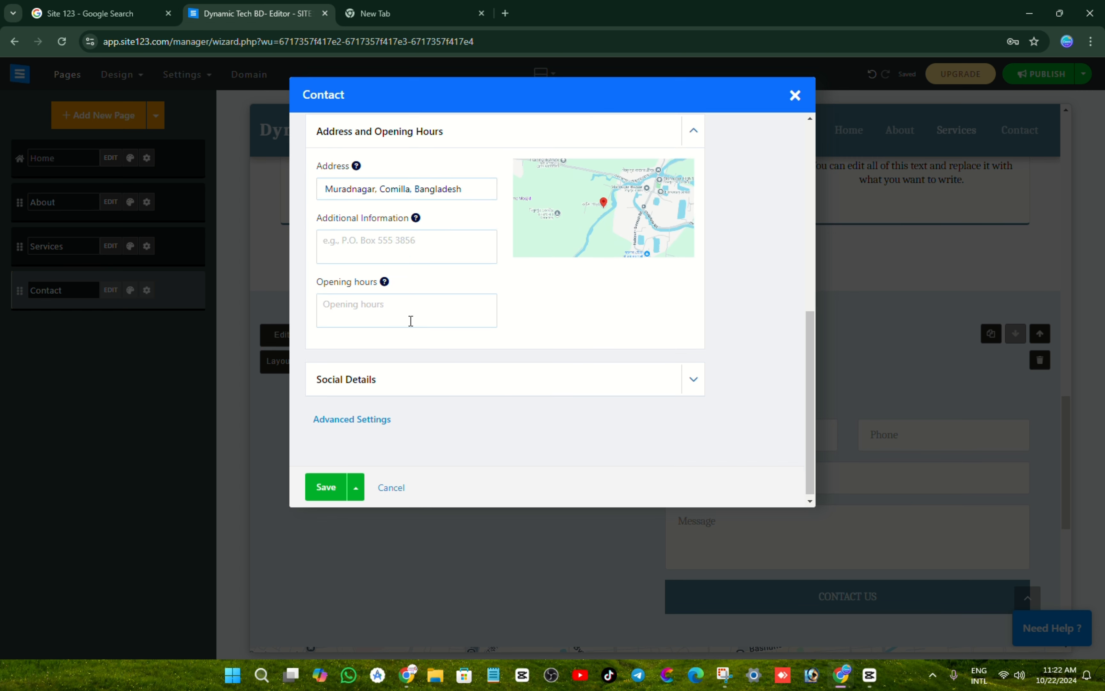
pyautogui.click(376, 309)
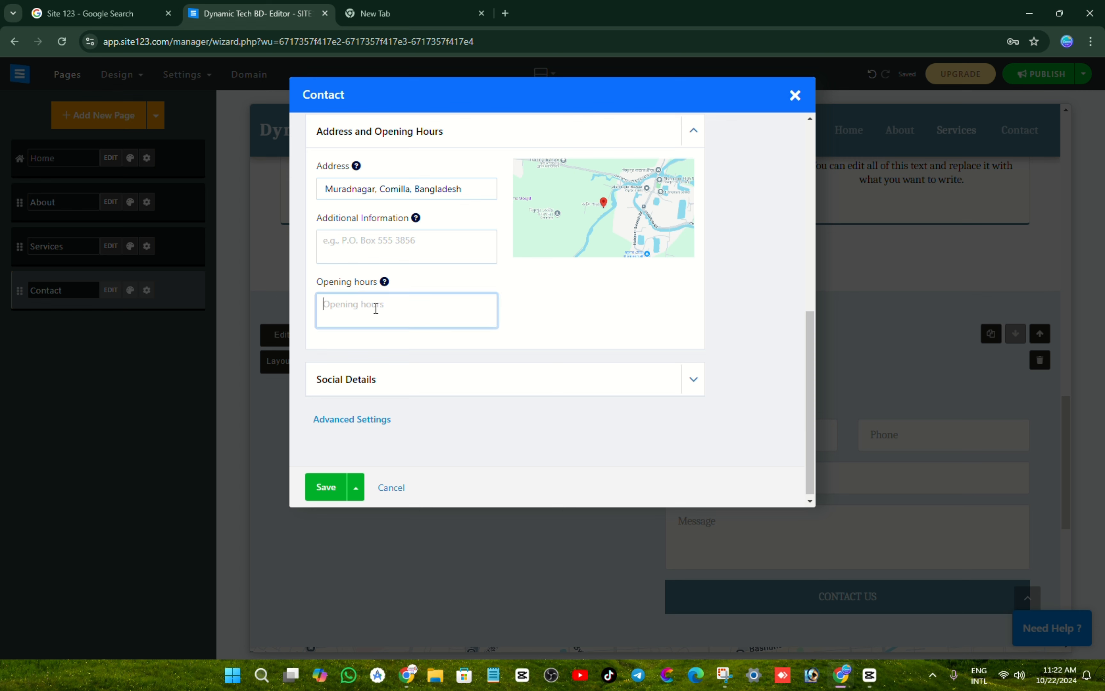
pyautogui.write('Always Open')
pyautogui.click(334, 488)
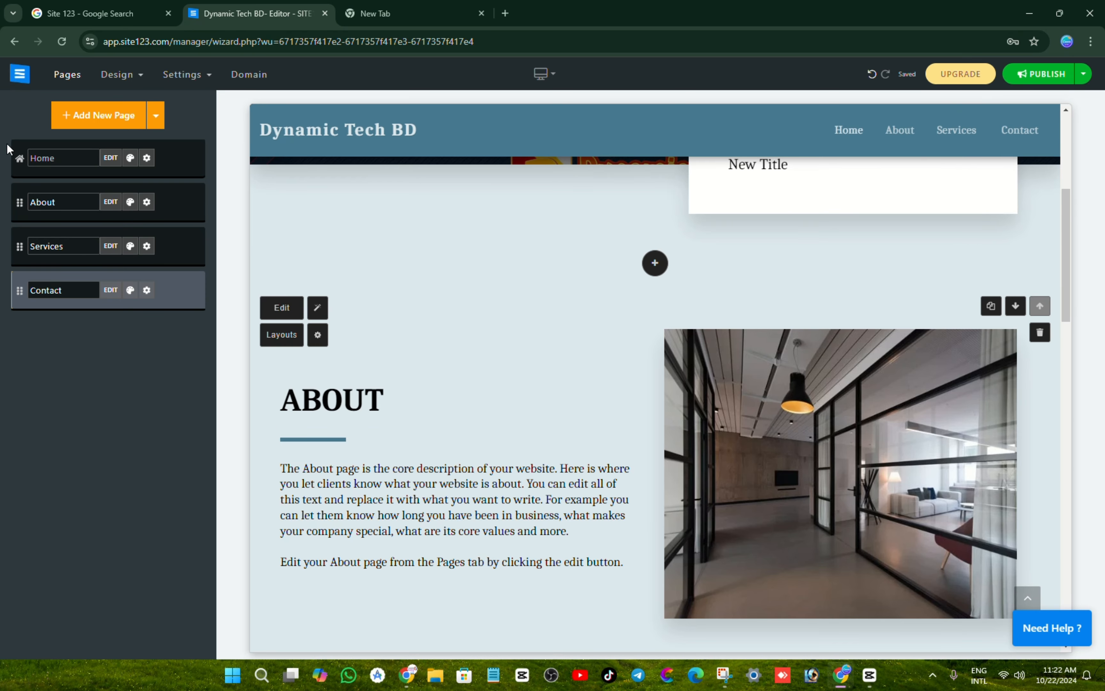
# Step: Preview the Home, About, Services and Contact pages, then bring up the Design options
pyautogui.click(61, 159)
pyautogui.click(72, 204)
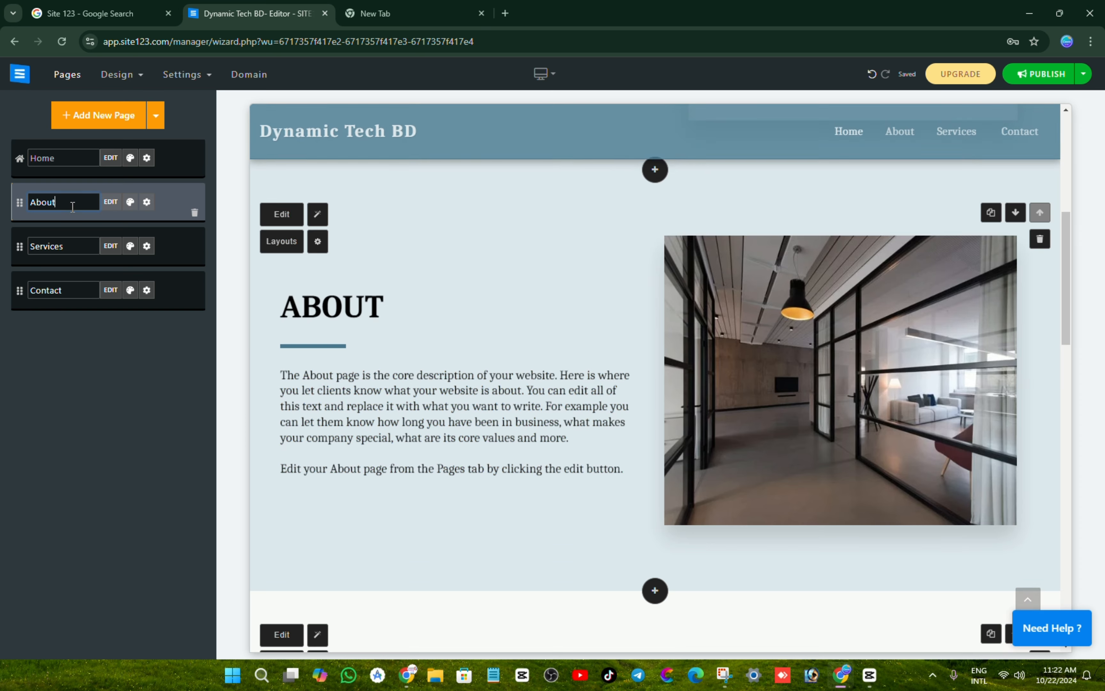
pyautogui.click(79, 246)
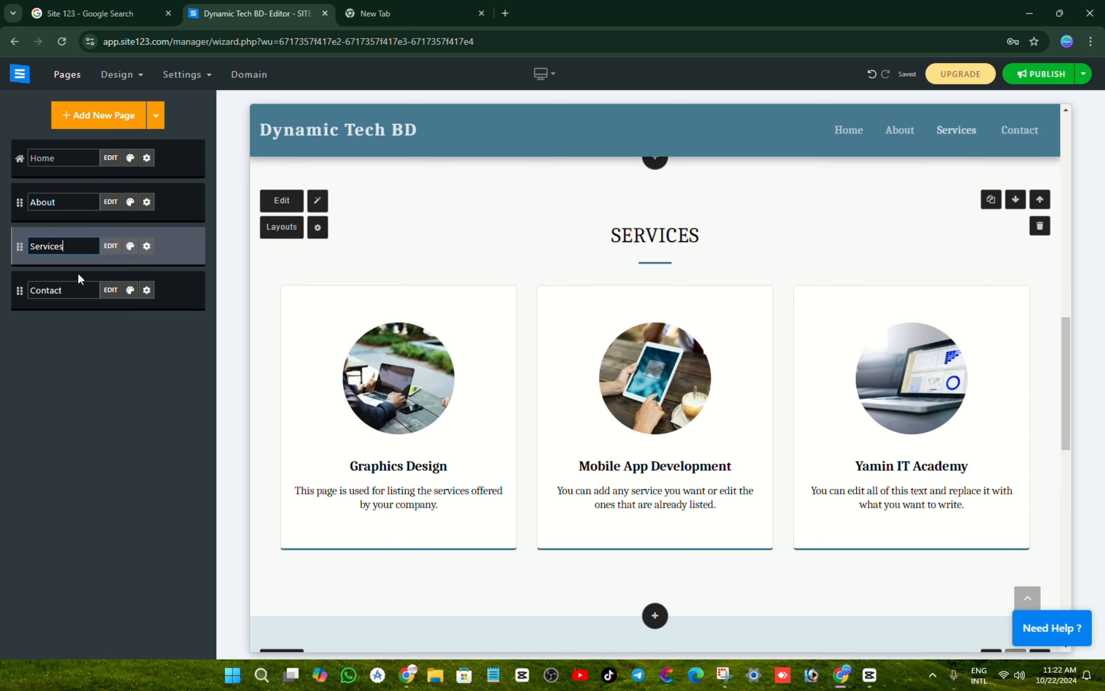
pyautogui.click(79, 289)
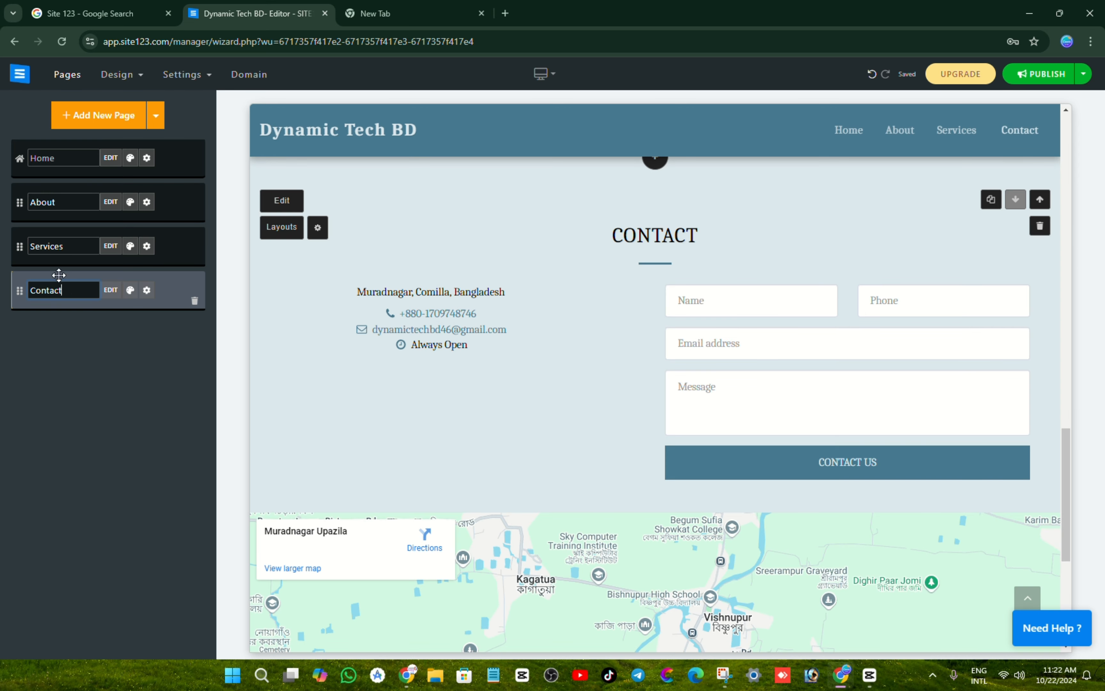
pyautogui.click(124, 76)
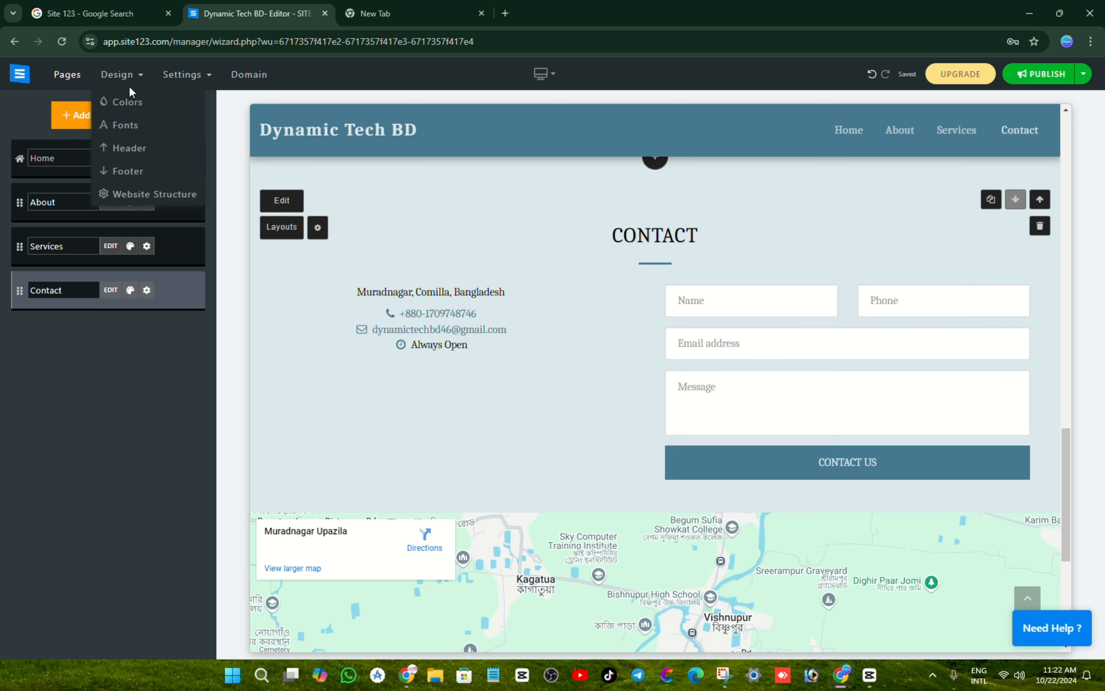
# Step: Make dark purple the main colour and apply the third website structure with the logo header
pyautogui.click(133, 103)
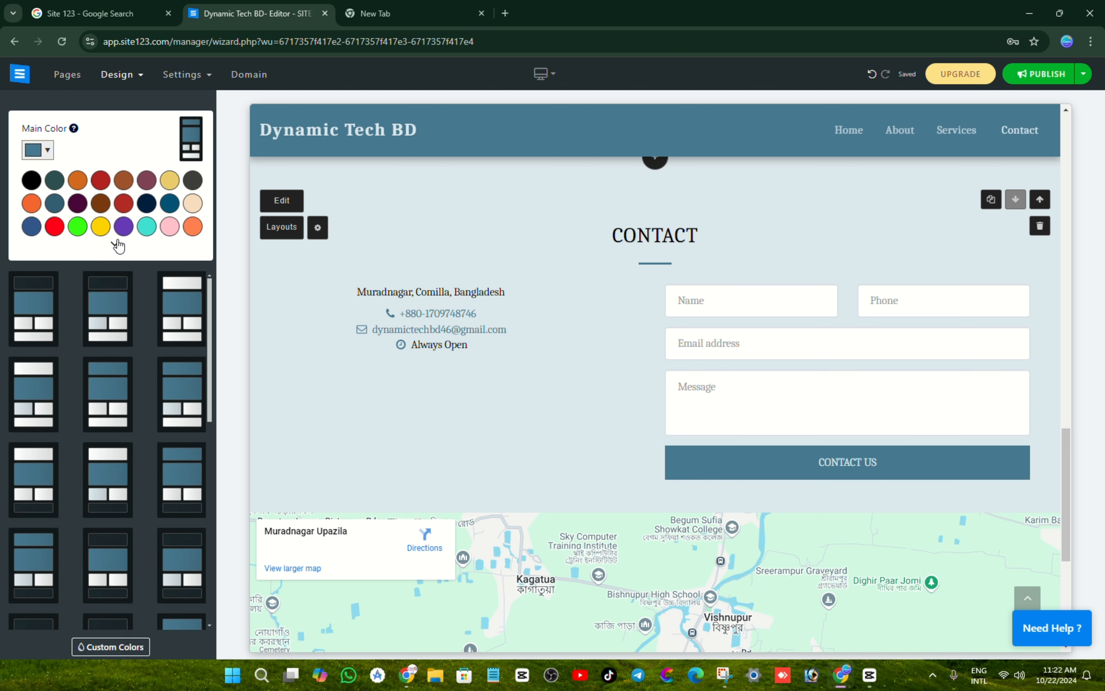
pyautogui.click(78, 203)
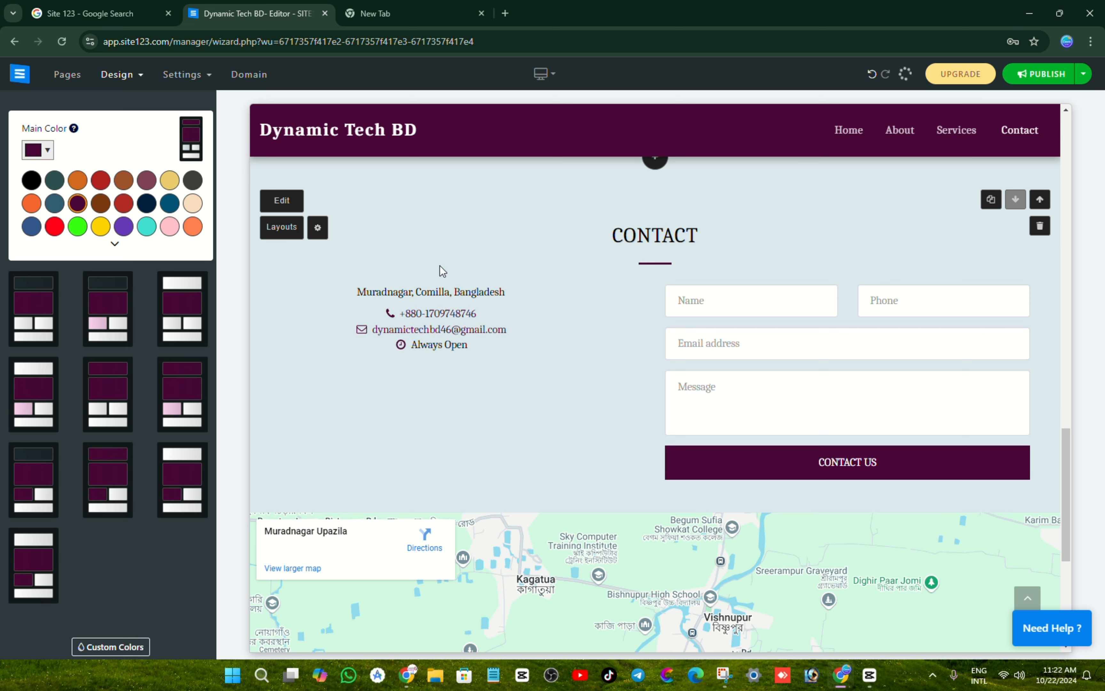
pyautogui.moveTo(133, 74)
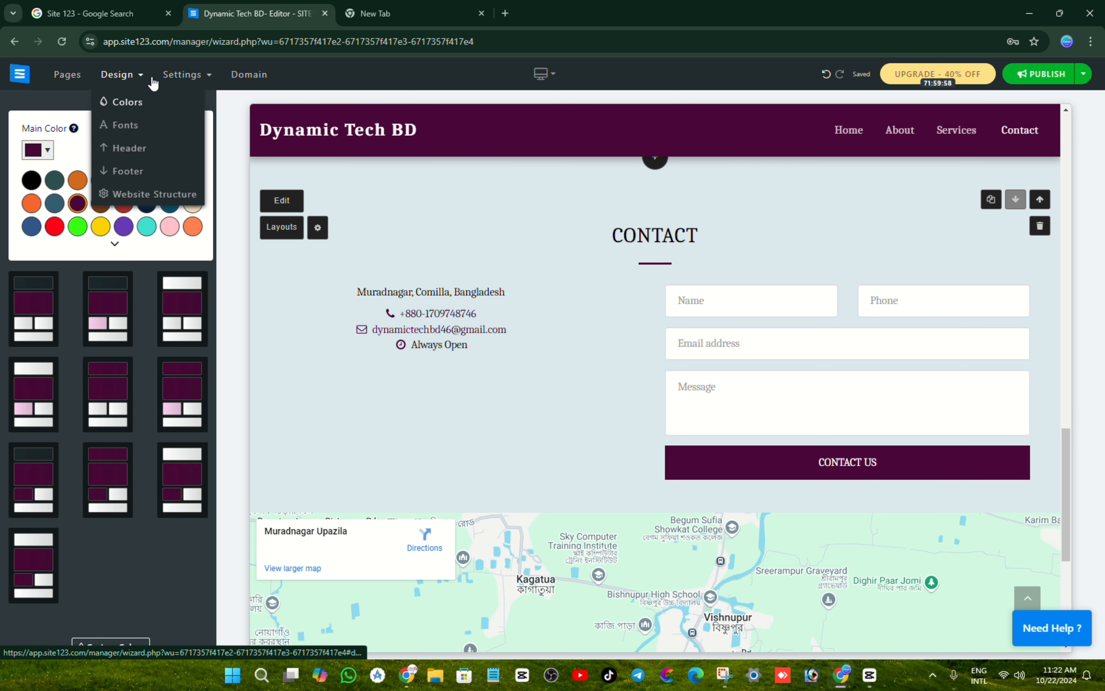
pyautogui.click(136, 199)
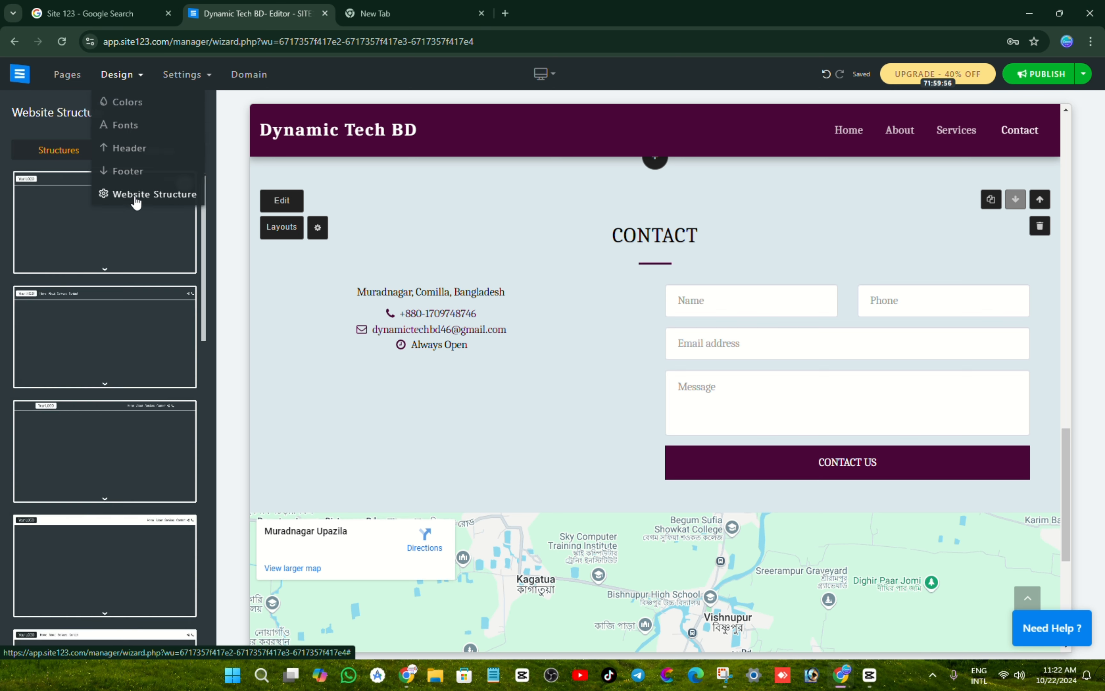
pyautogui.scroll(-2, 162, 281)
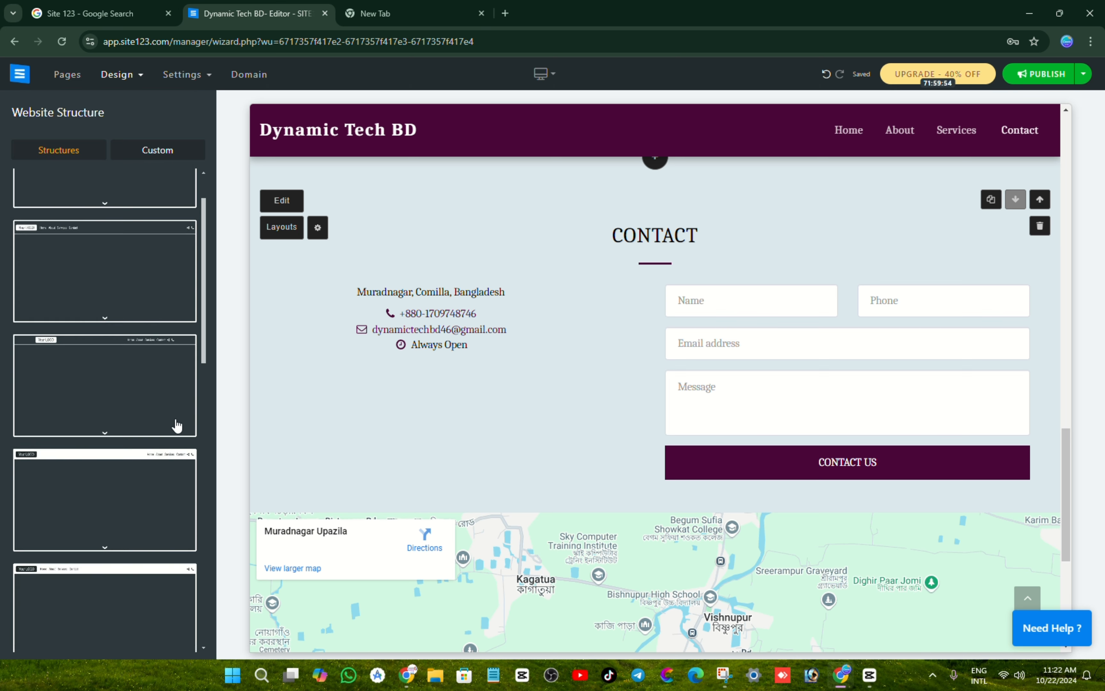
pyautogui.click(151, 386)
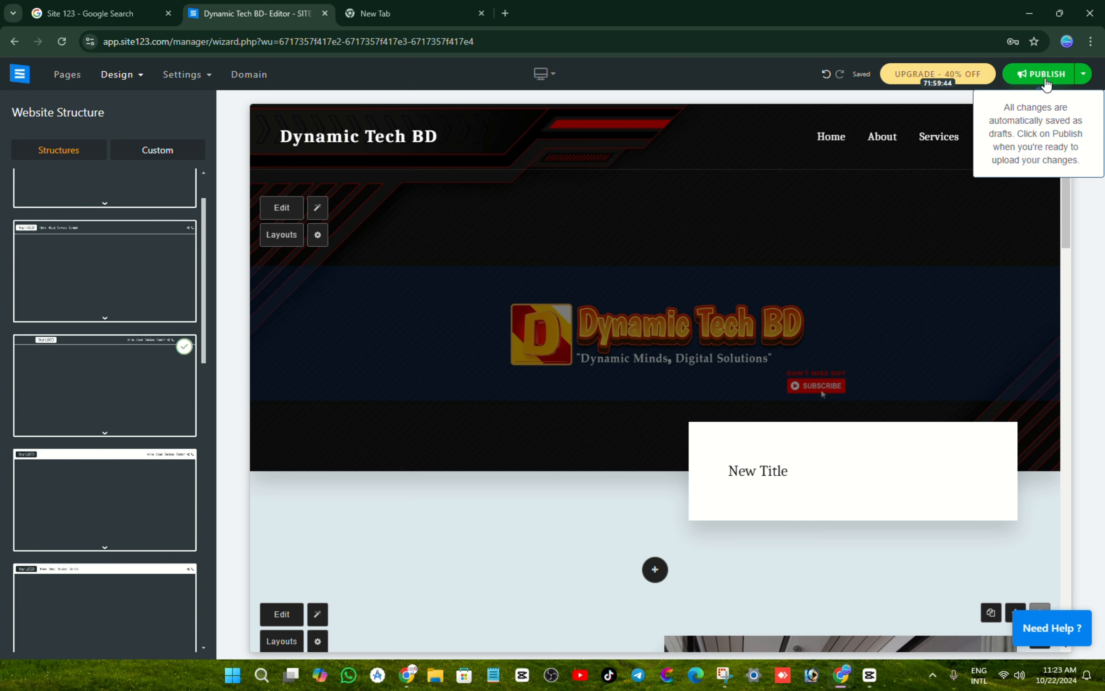
# Step: Publish Dynamic Tech BD and view its live site123.me link in a new tab
pyautogui.click(1046, 78)
pyautogui.click(1014, 140)
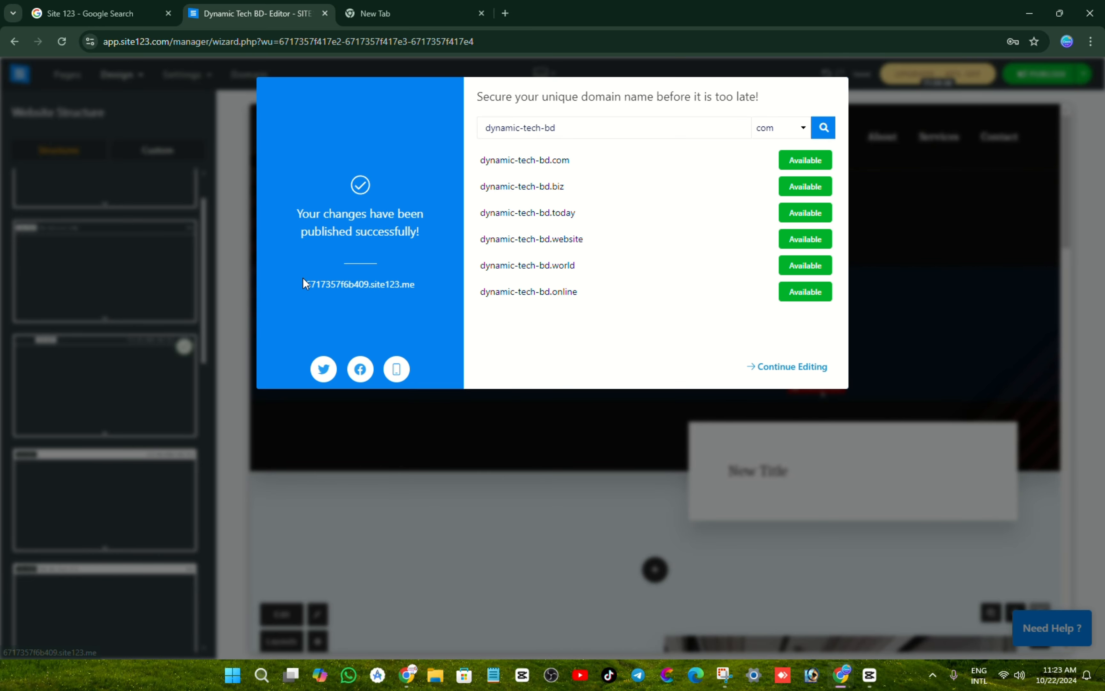
pyautogui.rightClick(330, 287)
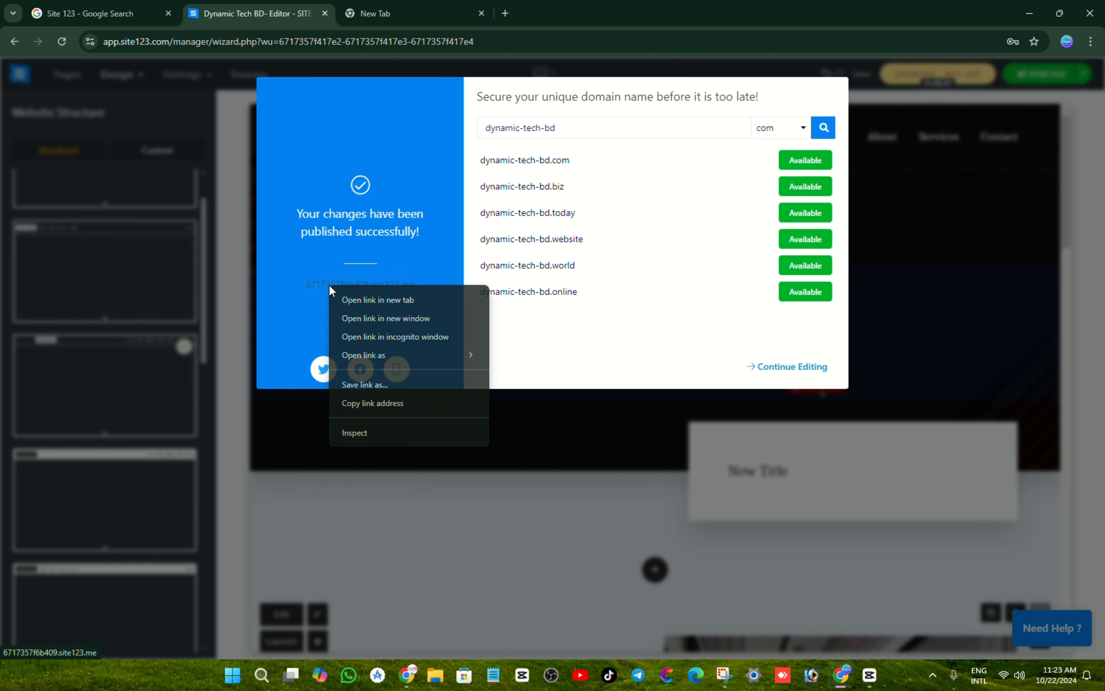
pyautogui.click(353, 301)
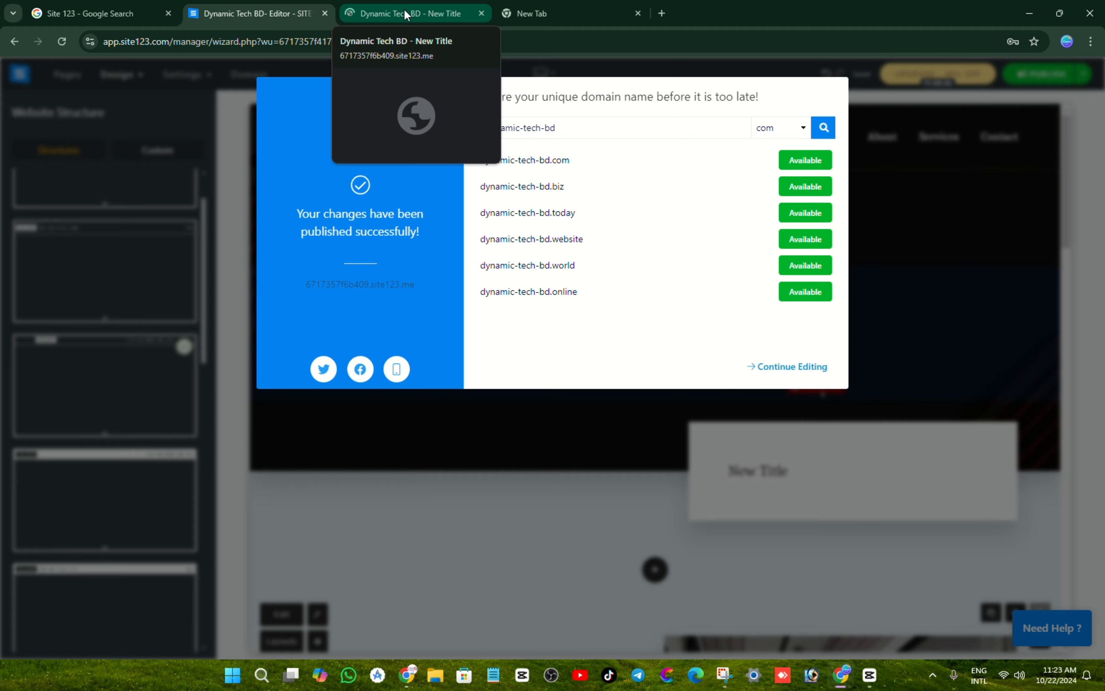
pyautogui.click(407, 15)
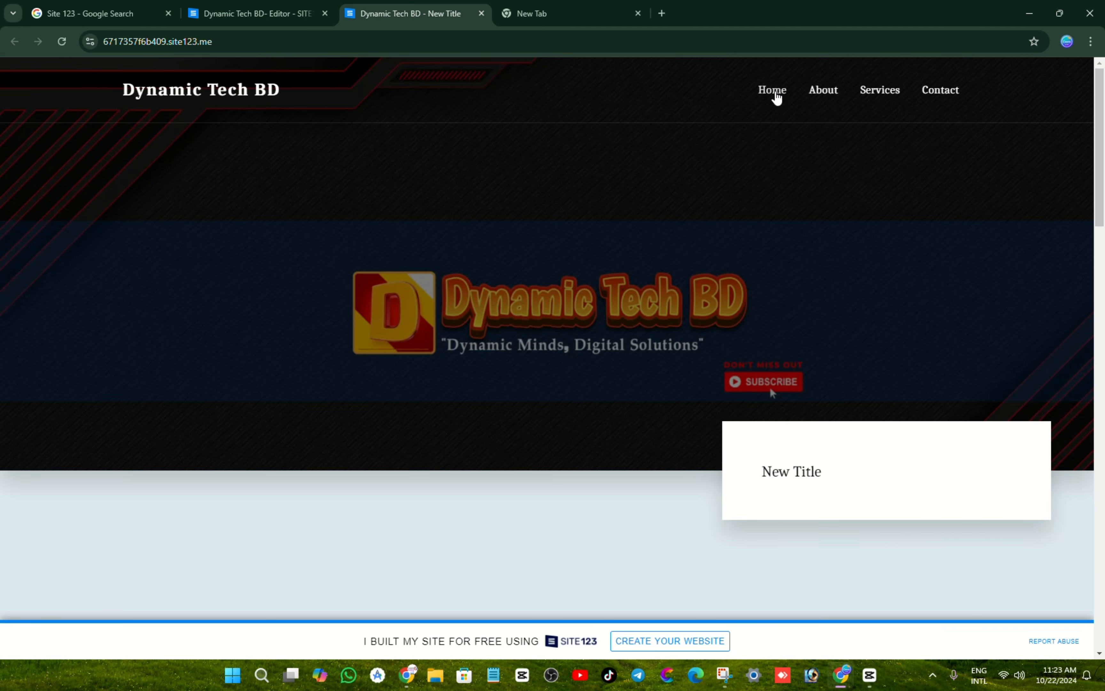
# Step: Visit the live About, Services and Contact sections and try the Name, Phone, Message and Email fields
pyautogui.click(825, 97)
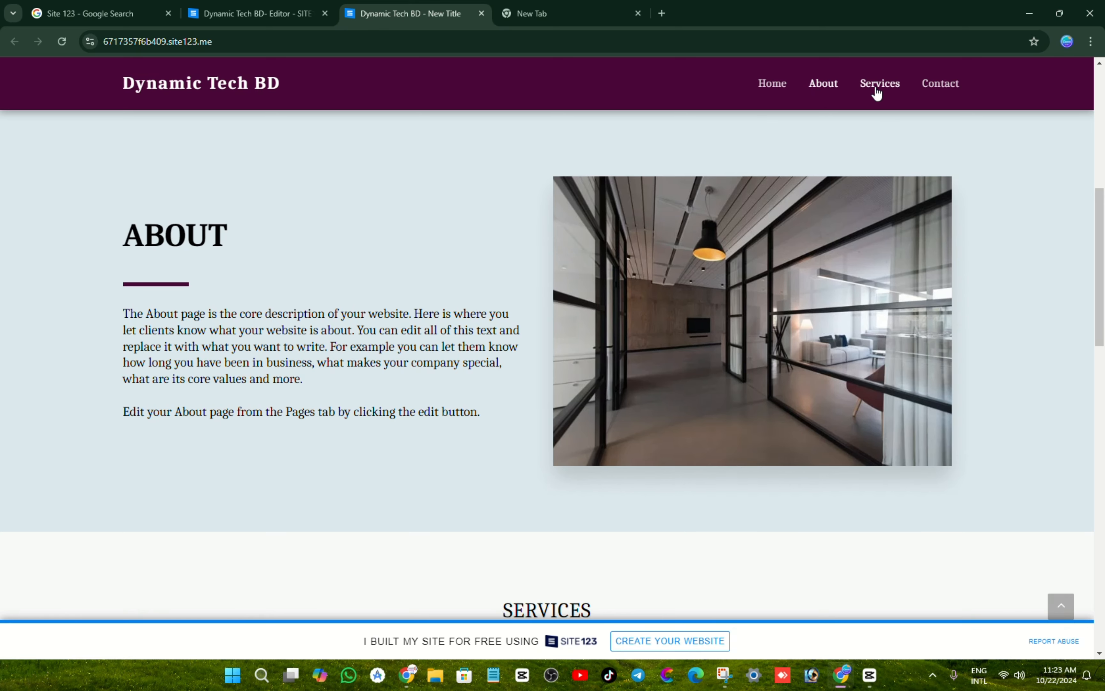
pyautogui.click(876, 91)
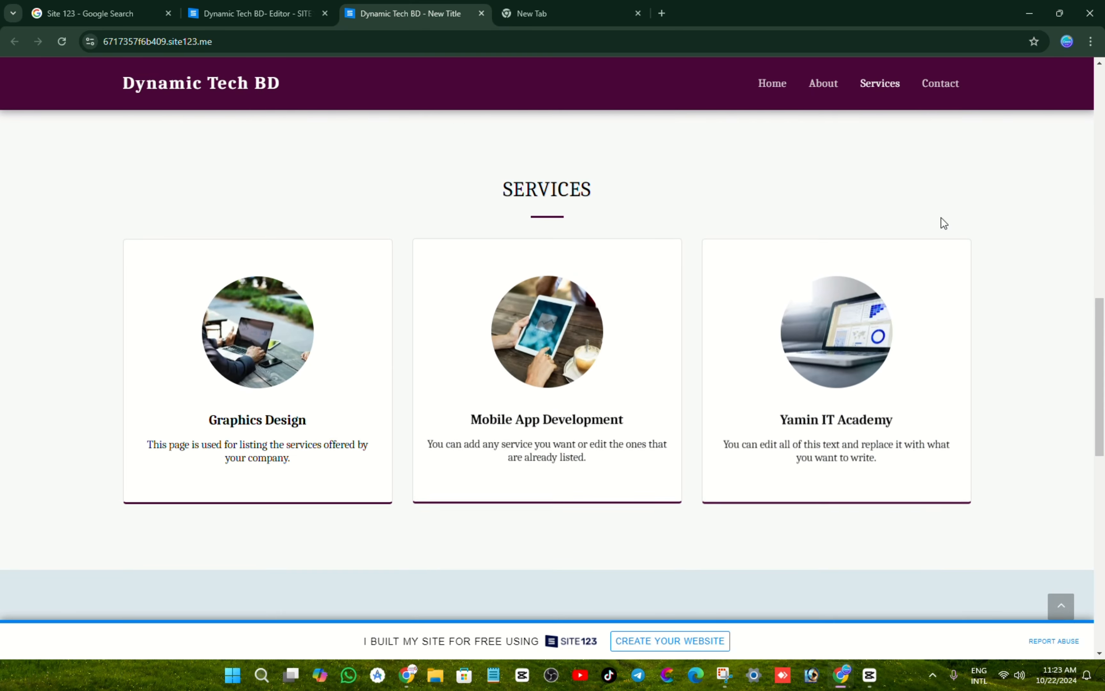
pyautogui.click(946, 87)
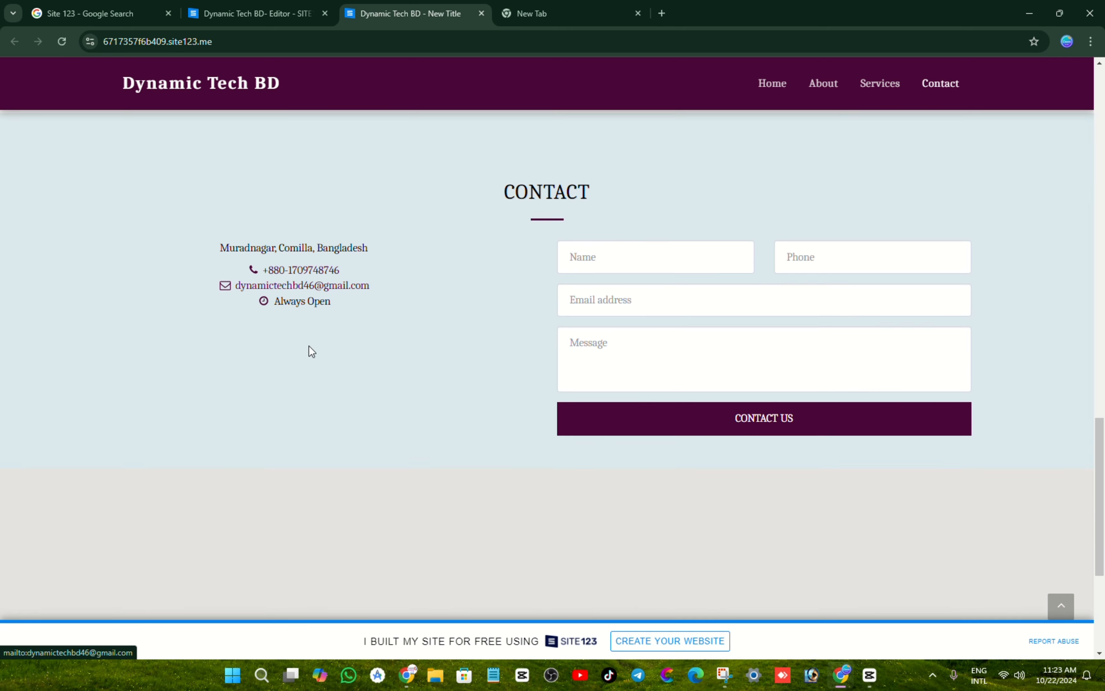
pyautogui.click(641, 265)
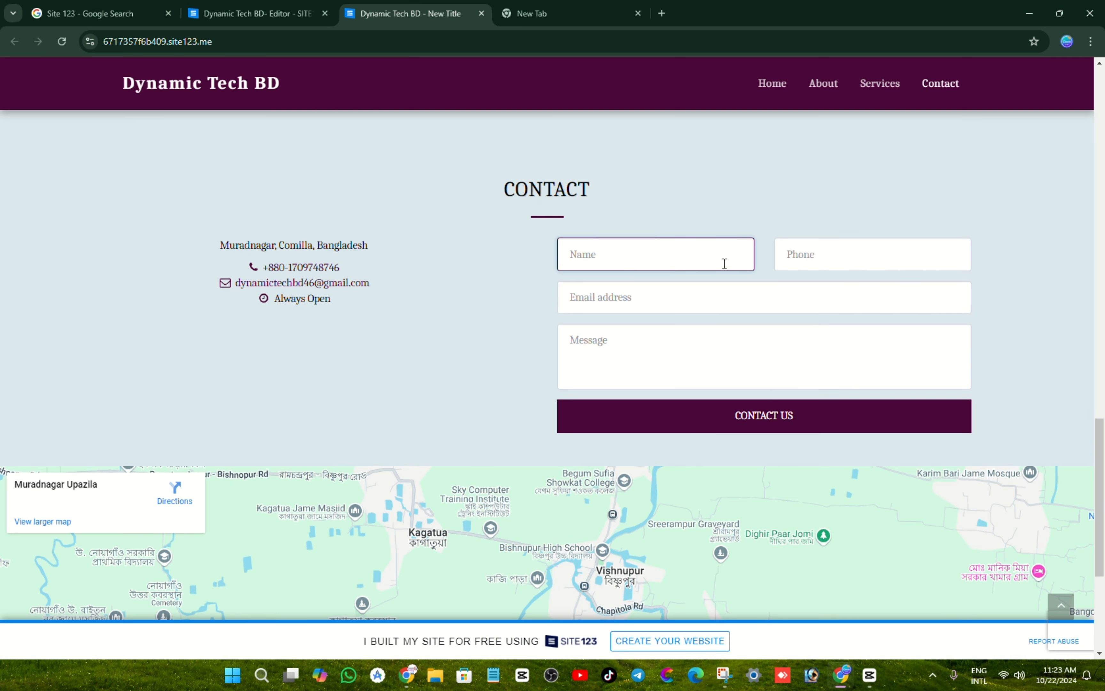
pyautogui.click(803, 263)
pyautogui.click(653, 341)
pyautogui.click(609, 301)
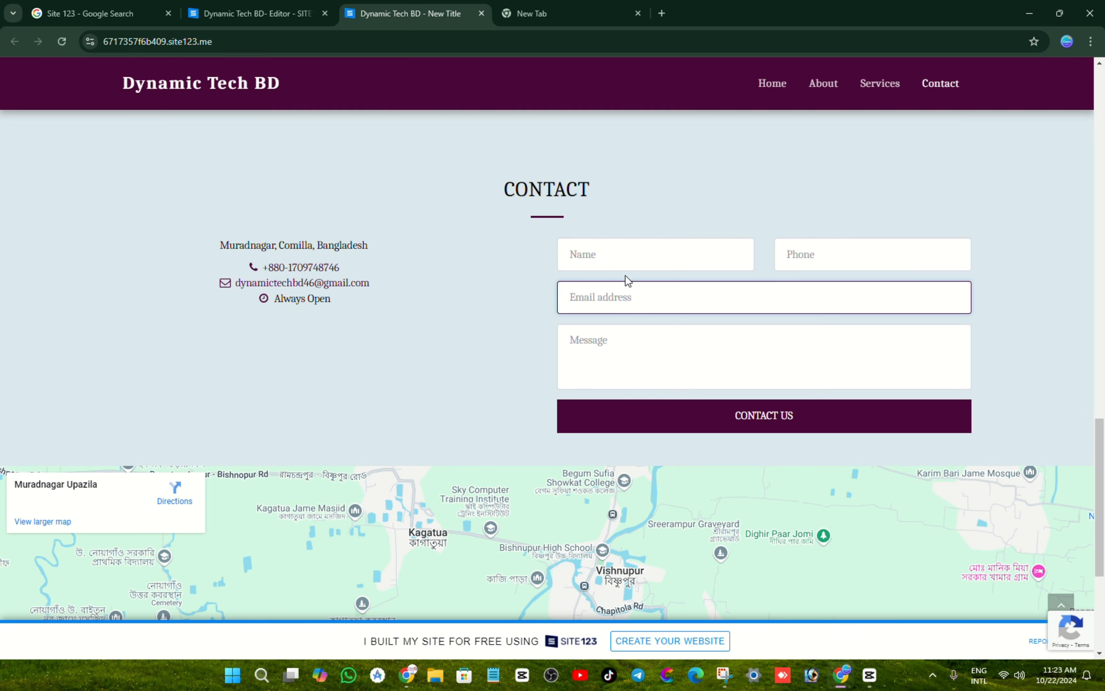
# Step: In the editor, dismiss the published-successfully message and check account options, then return to the live site
pyautogui.click(215, 14)
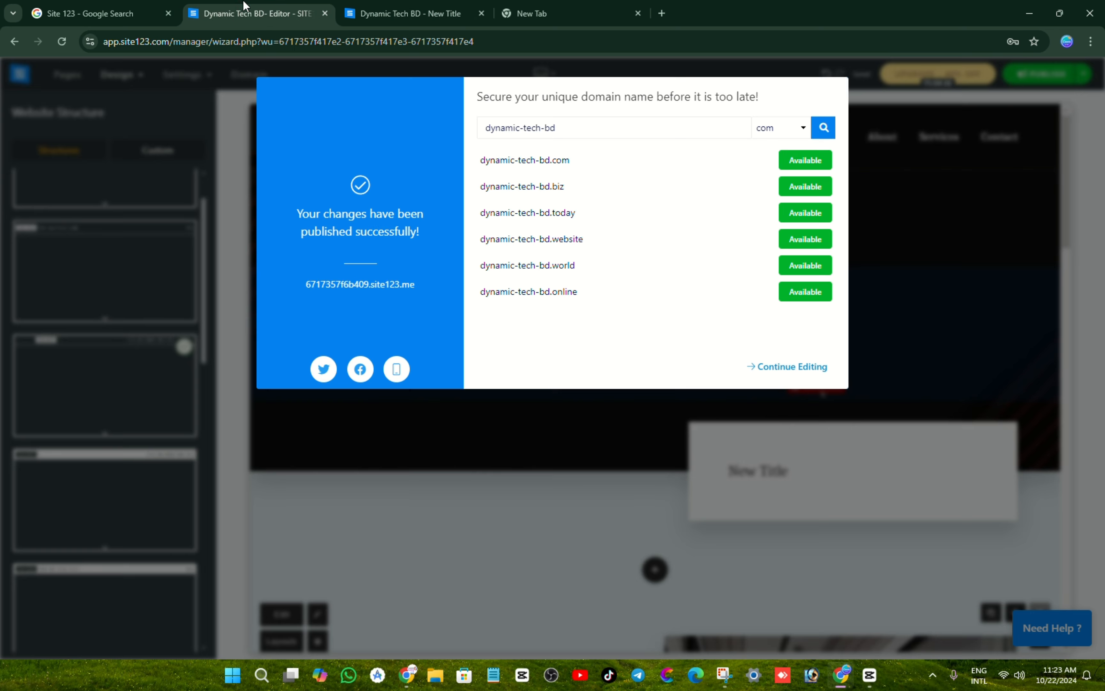
pyautogui.click(121, 137)
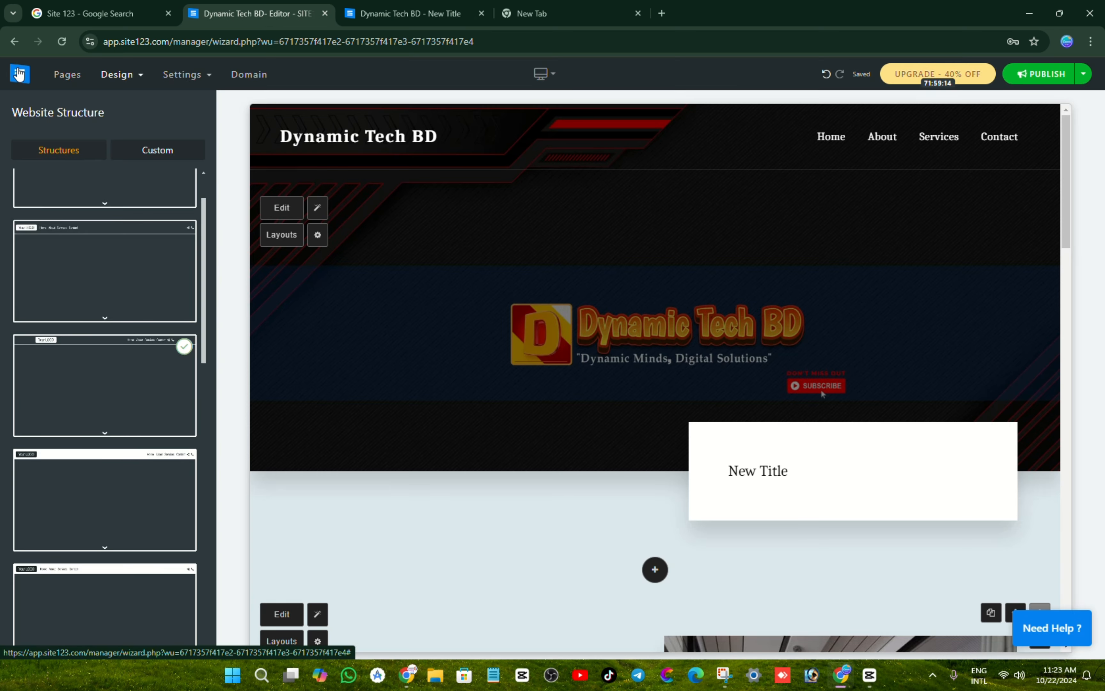
pyautogui.click(18, 72)
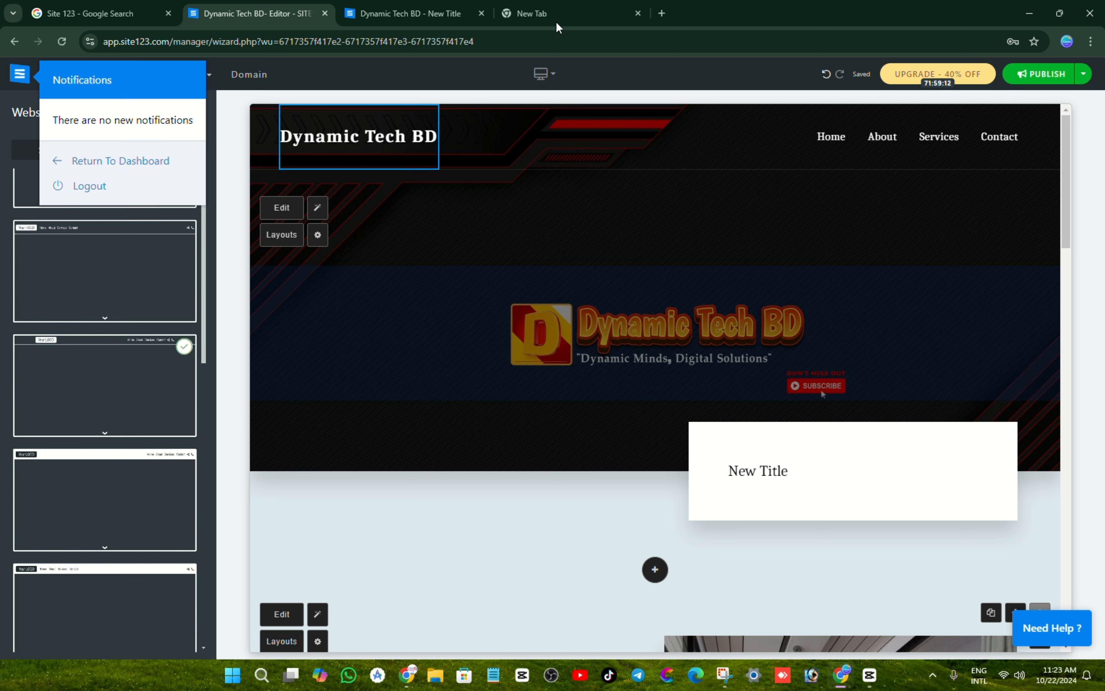
pyautogui.click(433, 14)
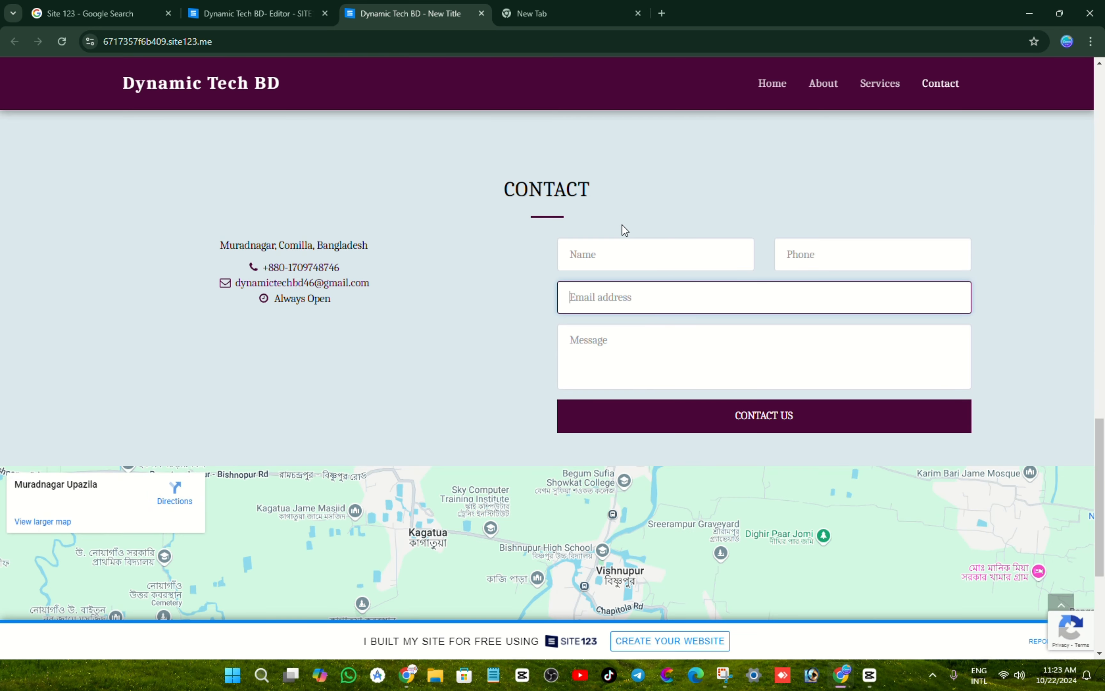